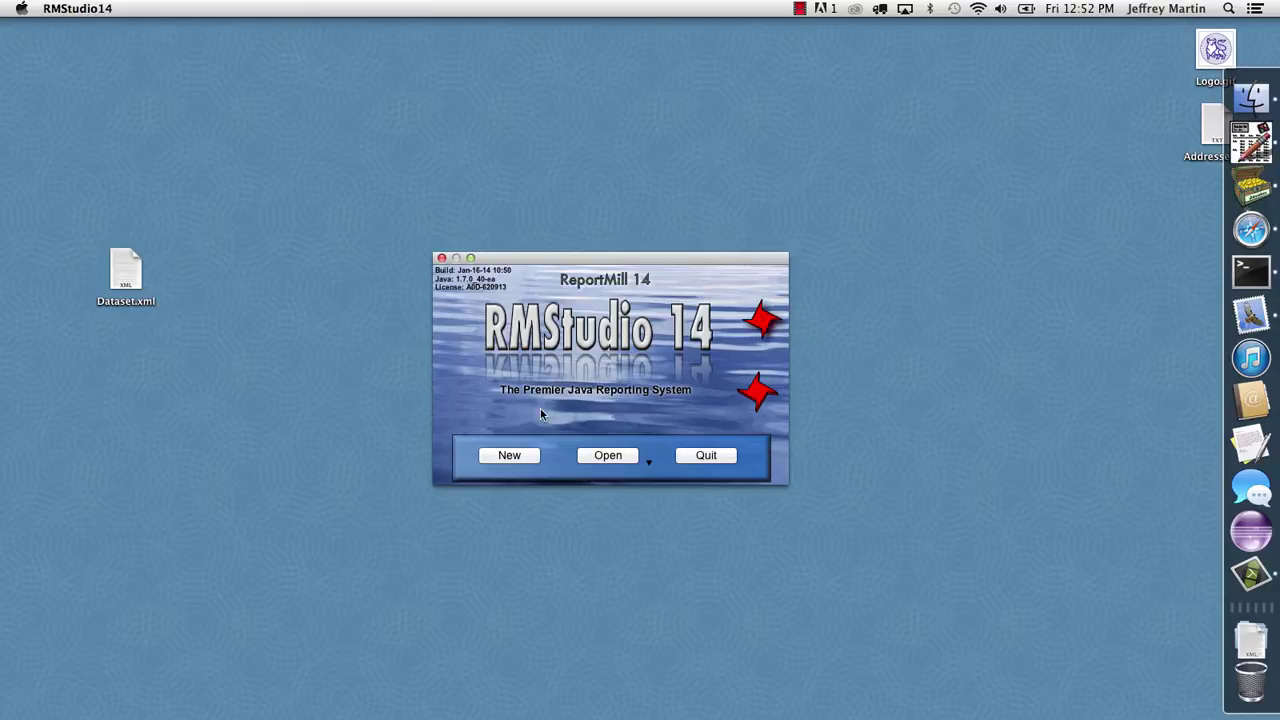
Create a new blank untitled report from the RMStudio 14 welcome screen
{"action": "left_click", "coordinate": [510, 456]}
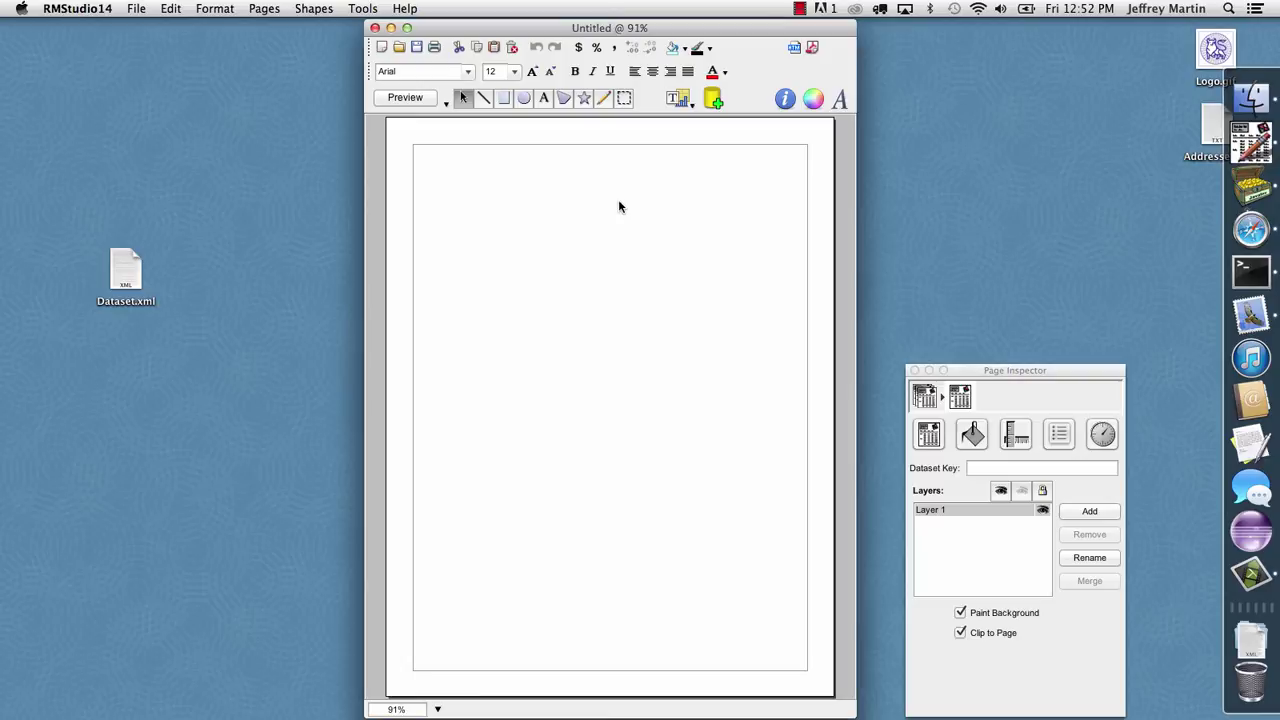
Draw a text box across the top of the page and type 'Hollywood Report'
{"action": "left_click", "coordinate": [544, 98]}
{"action": "left_click_drag", "start_coordinate": [412, 145], "coordinate": [806, 222]}
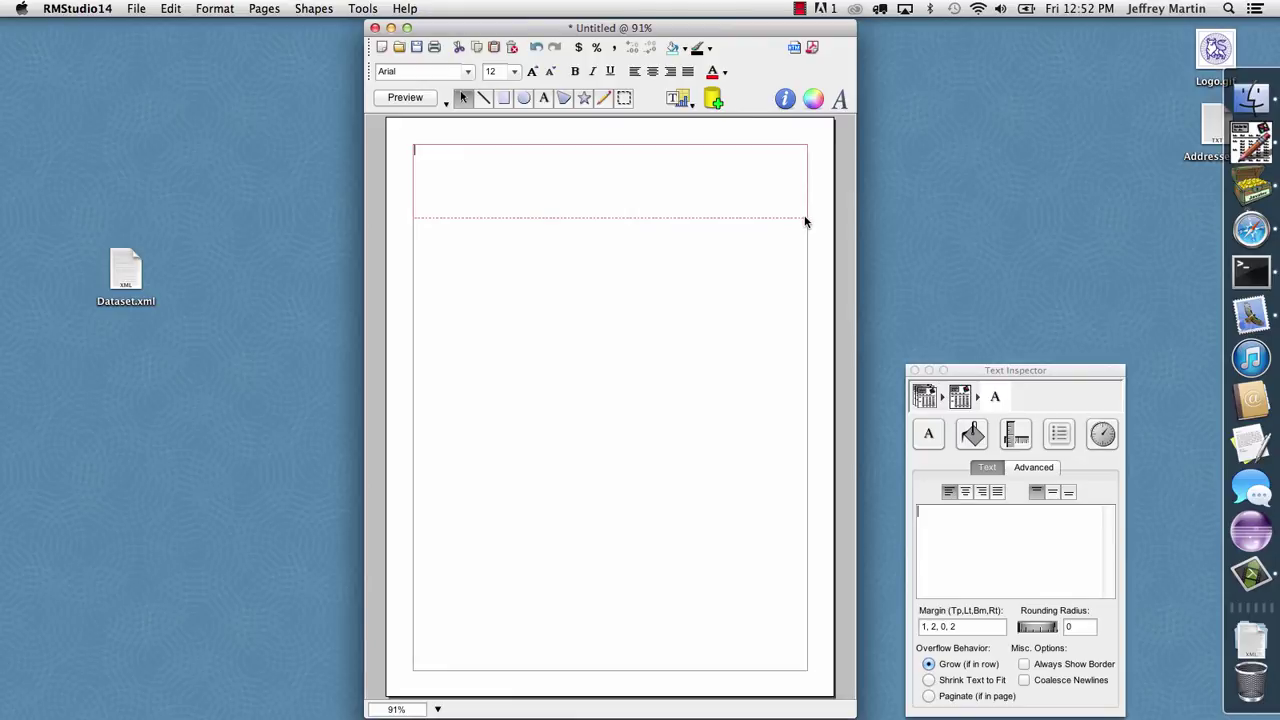
{"action": "type", "text": "Hollywood Repo"}
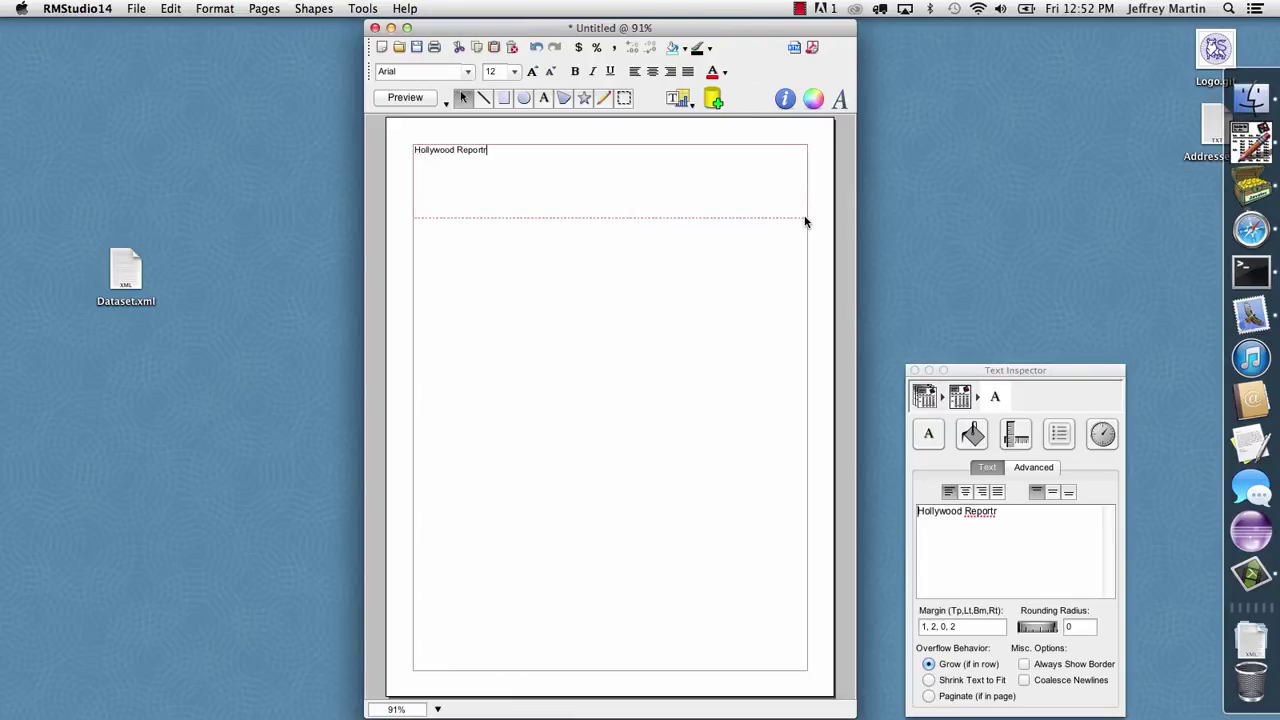
{"action": "type", "text": "rtr"}
{"action": "key", "text": "BackSpace"}
Make the title bold at 56 pt and centre it horizontally and vertically
{"action": "key", "text": "super+a"}
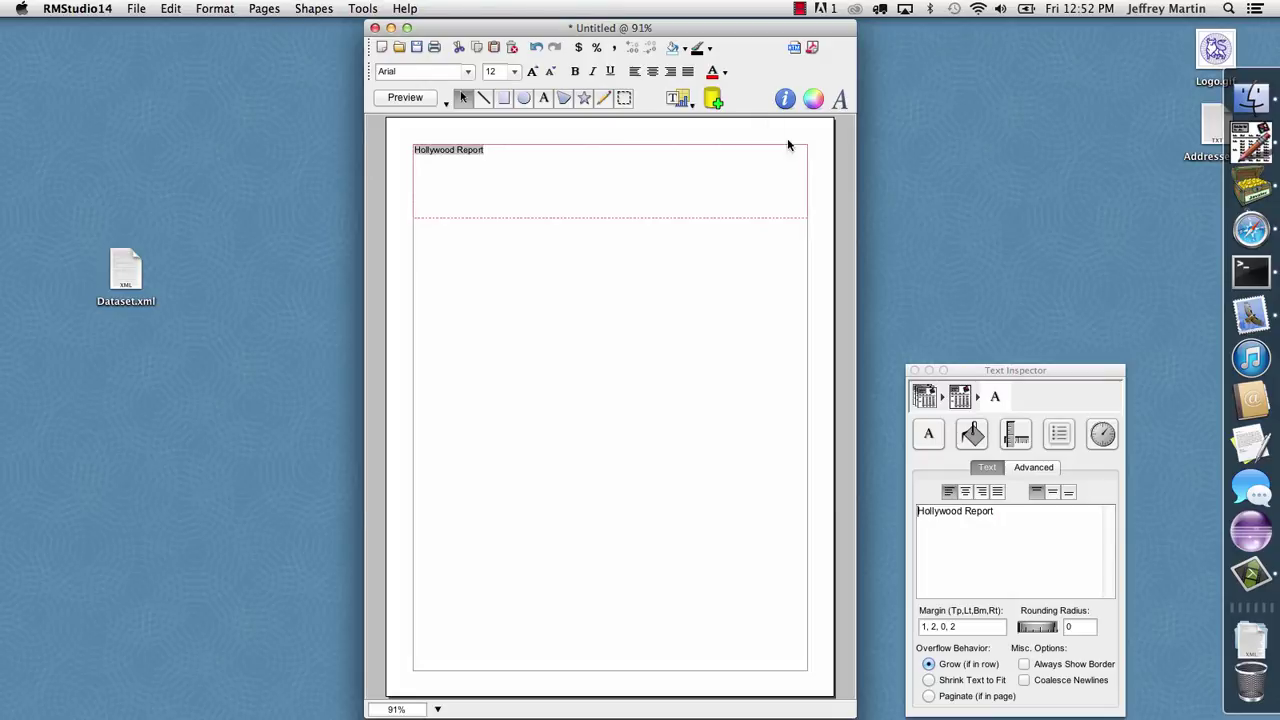
{"action": "left_click", "coordinate": [575, 71]}
{"action": "left_click", "coordinate": [515, 72]}
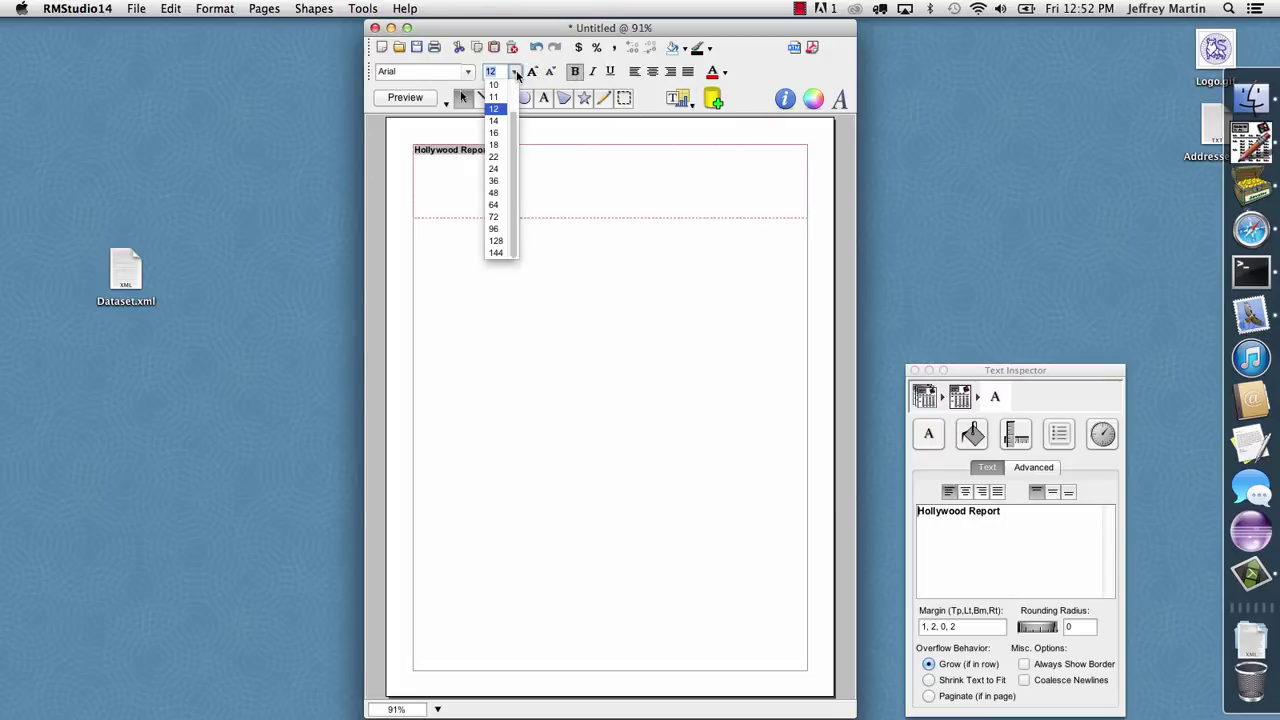
{"action": "left_click", "coordinate": [494, 204]}
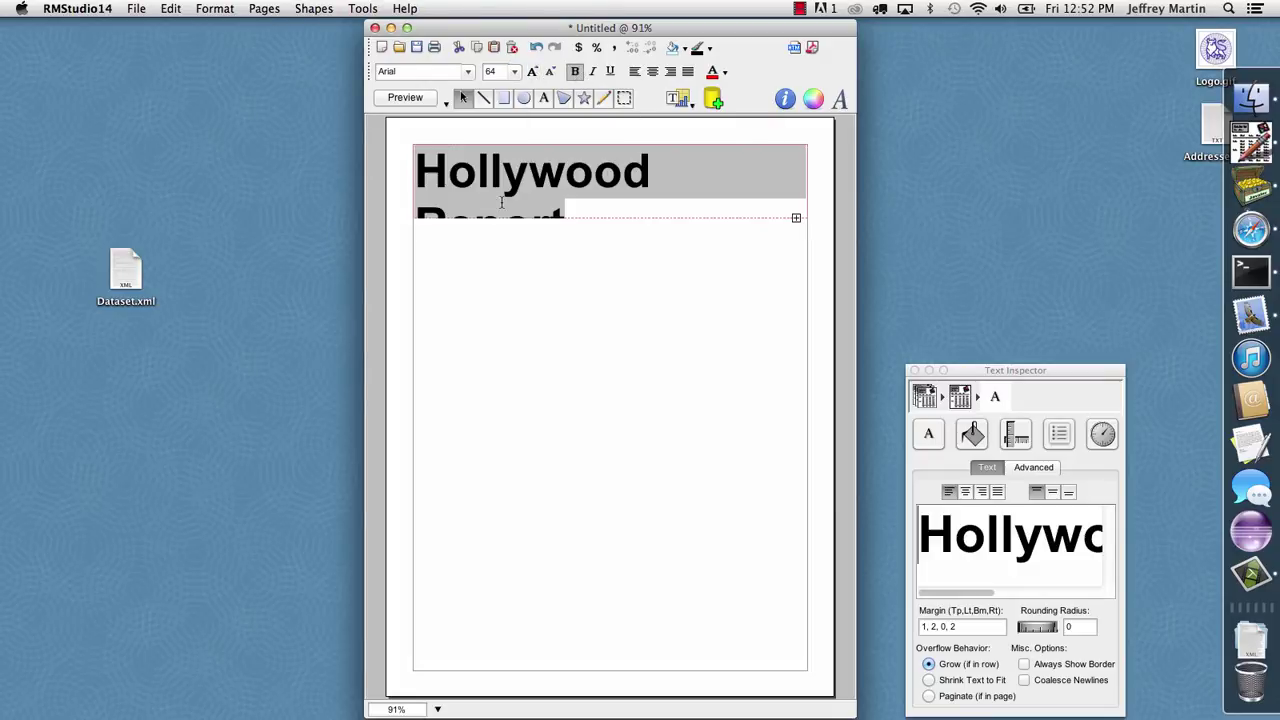
{"action": "left_click", "coordinate": [550, 71]}
{"action": "left_click", "coordinate": [550, 71]}
{"action": "left_click", "coordinate": [550, 71]}
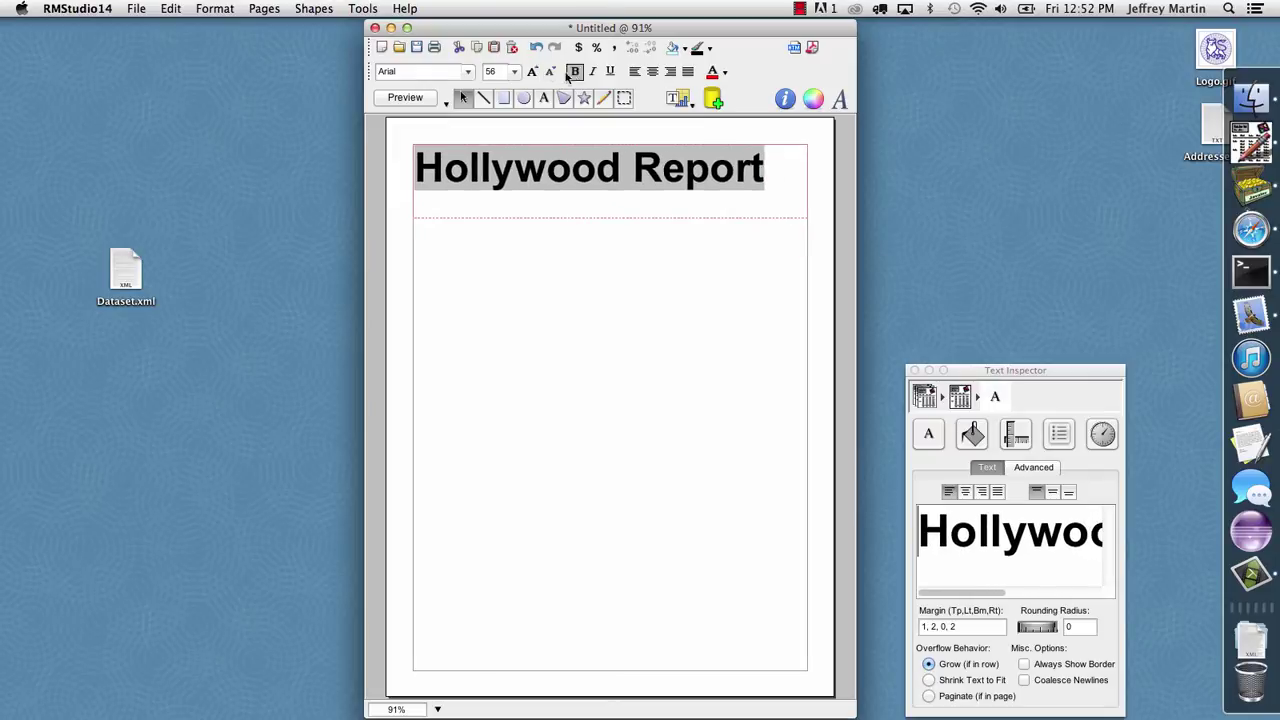
{"action": "left_click", "coordinate": [651, 71]}
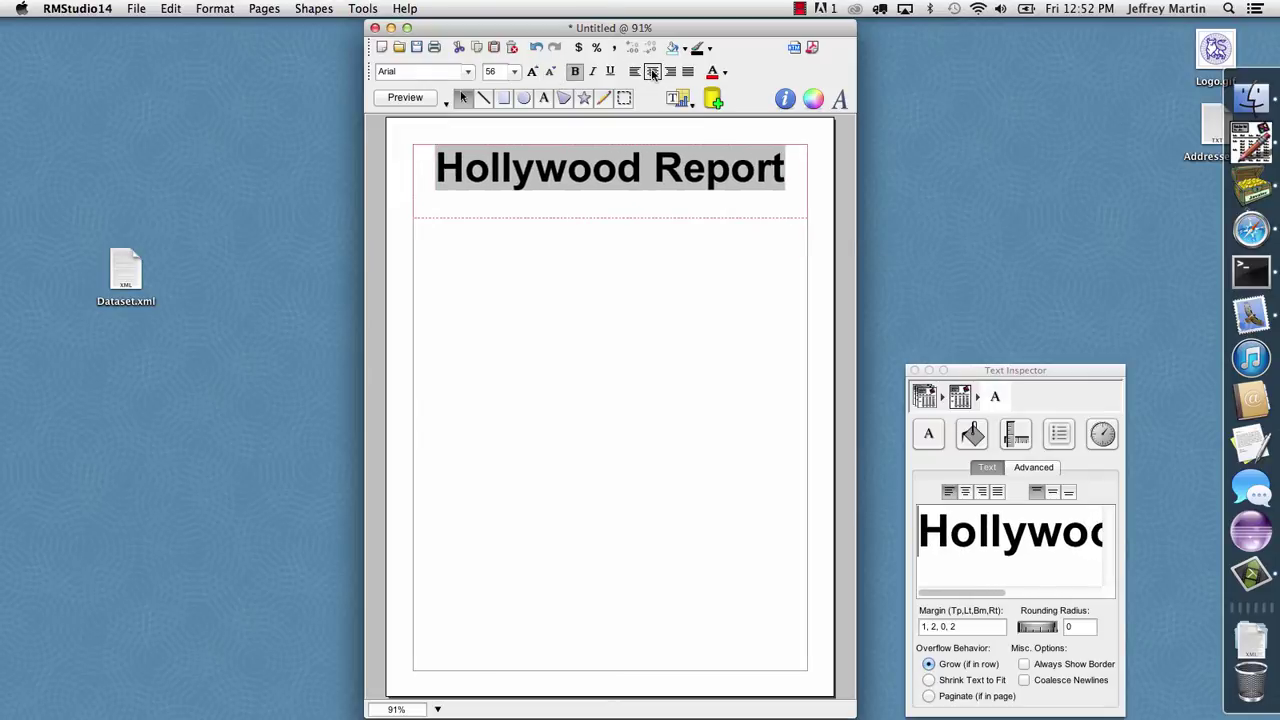
{"action": "left_click", "coordinate": [1053, 493]}
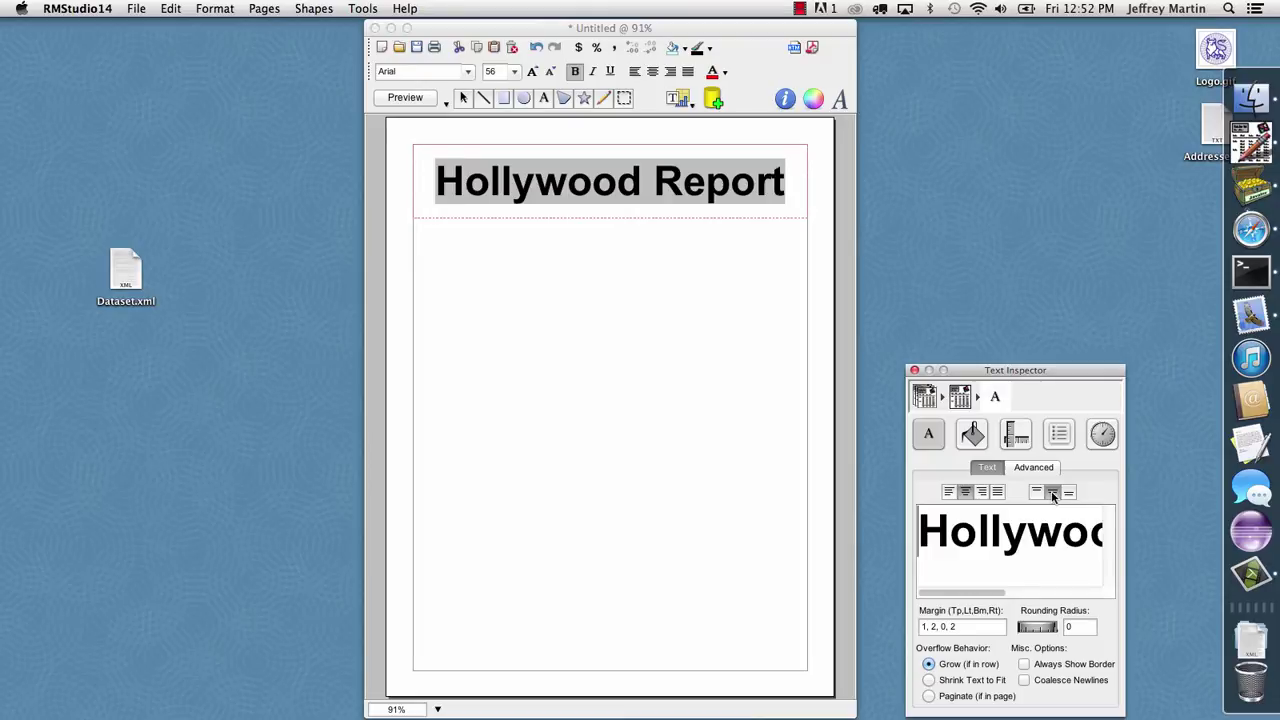
Fill the title box with a light cyan-to-green gradient and show the Keys list
{"action": "left_click", "coordinate": [673, 50]}
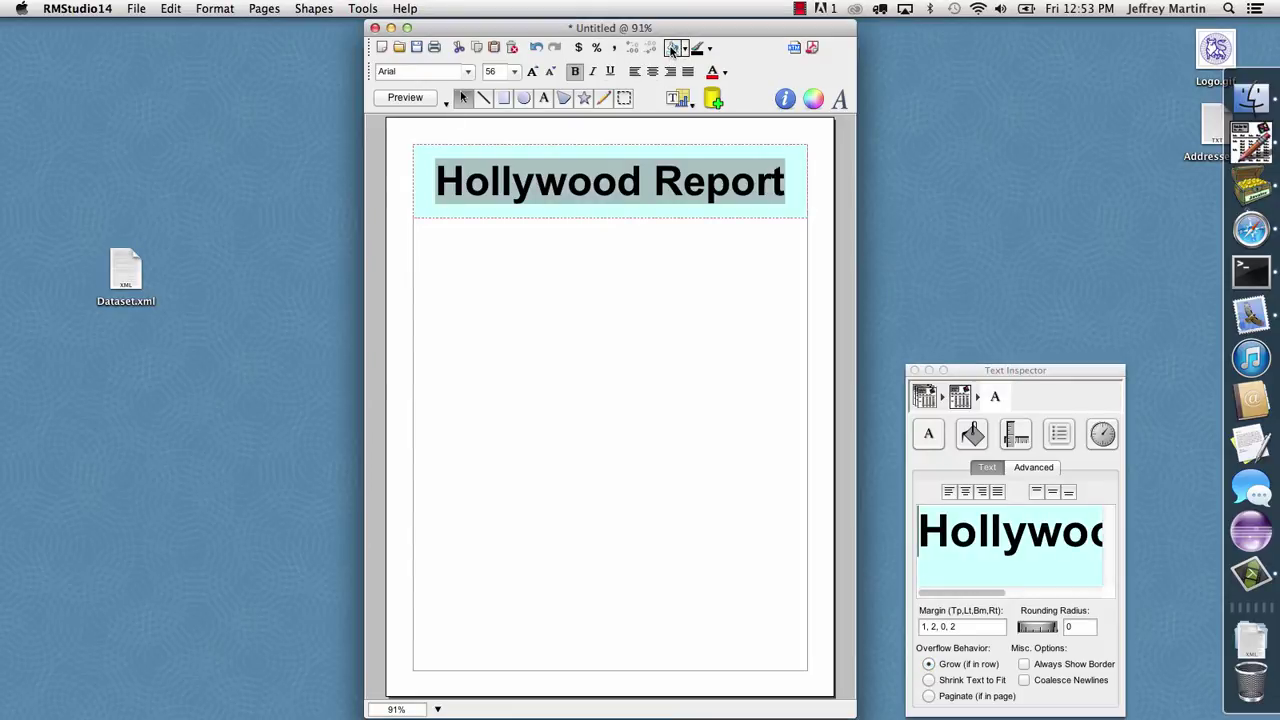
{"action": "left_click", "coordinate": [464, 99]}
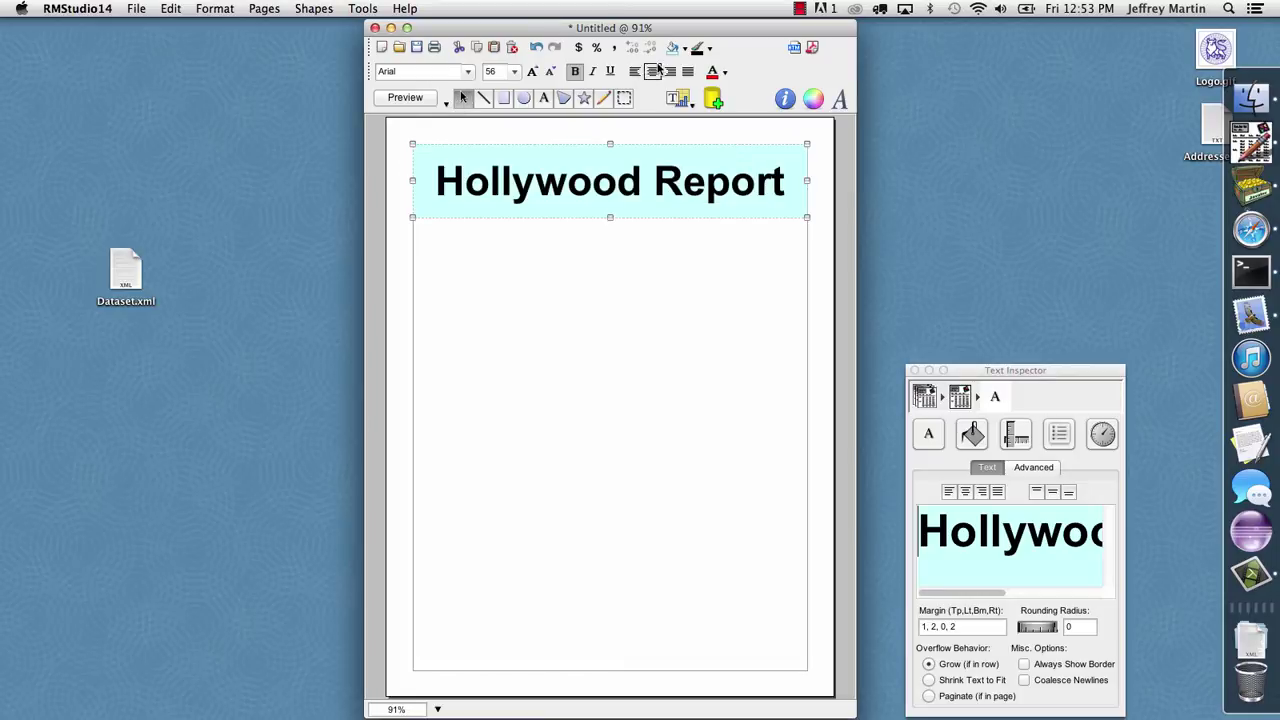
{"action": "left_click", "coordinate": [686, 50]}
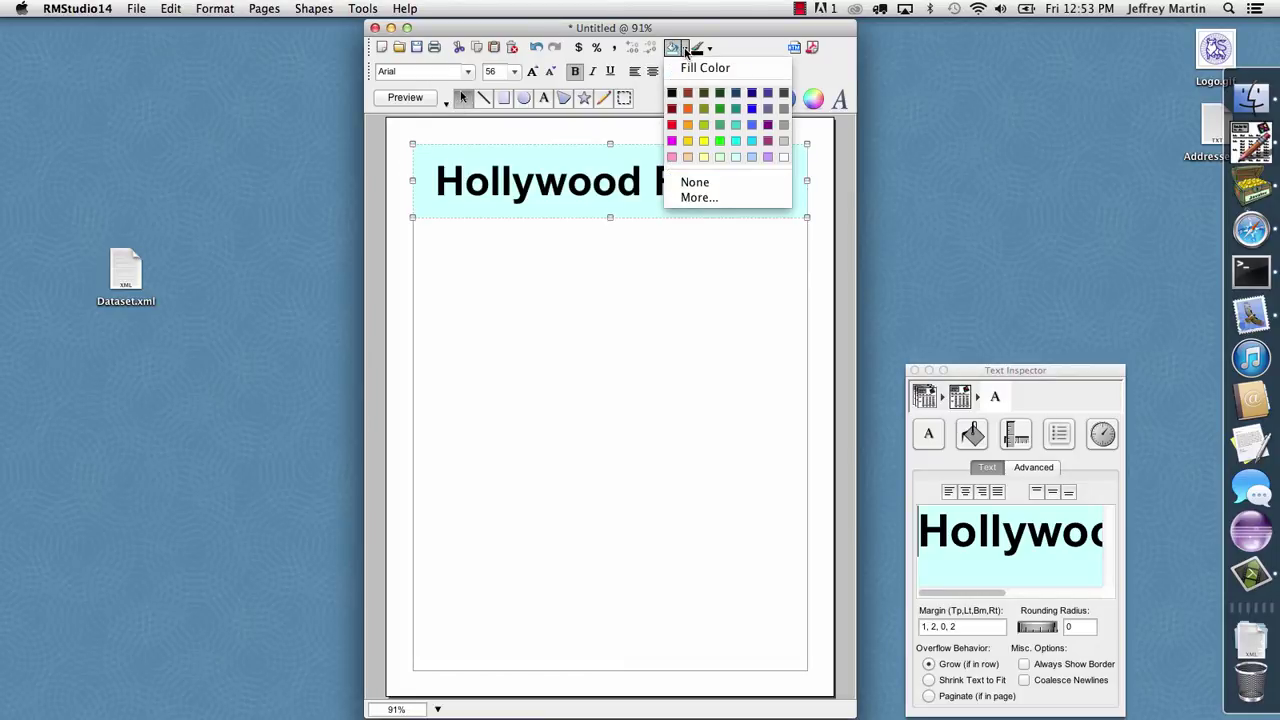
{"action": "left_click", "coordinate": [700, 50]}
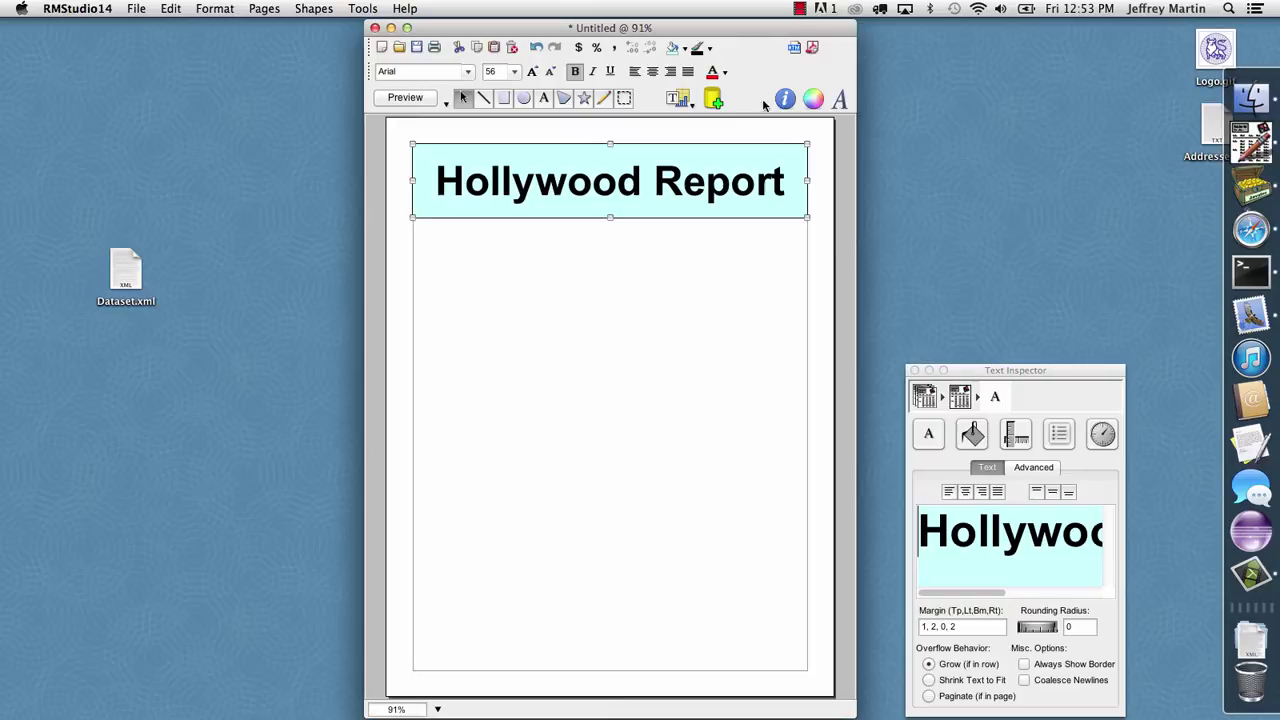
{"action": "left_click", "coordinate": [813, 100]}
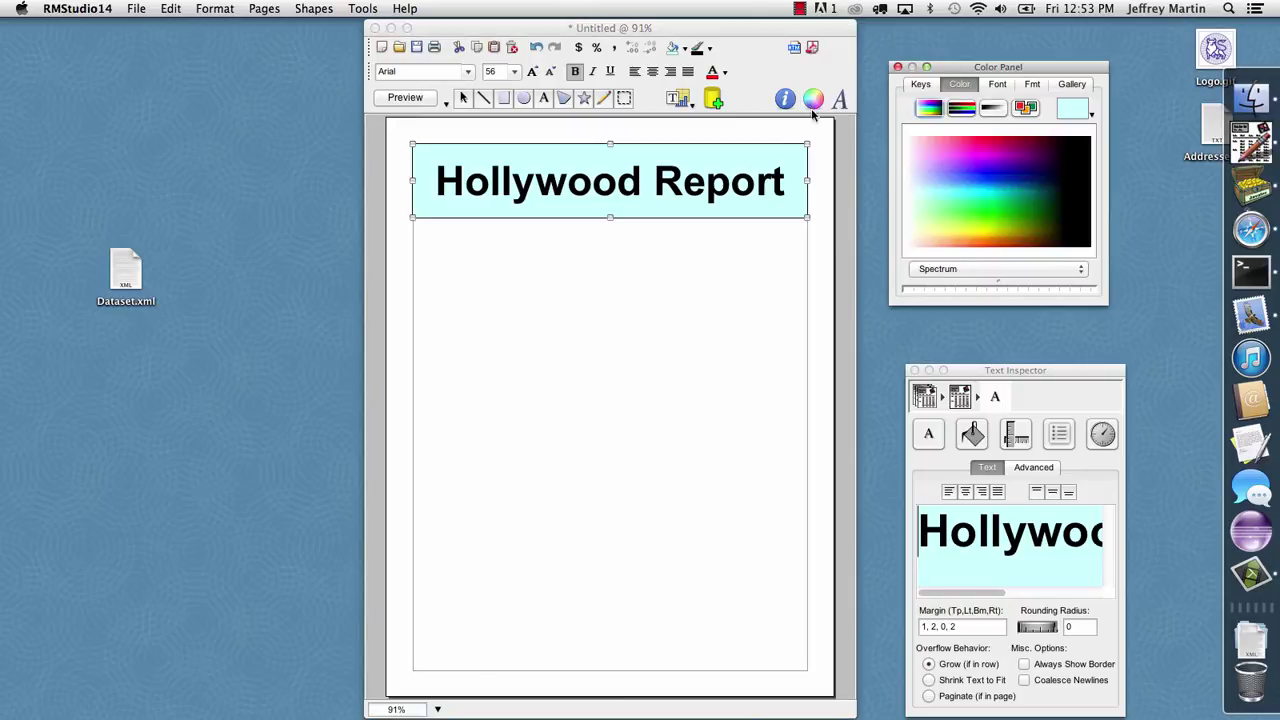
{"action": "left_click", "coordinate": [980, 208]}
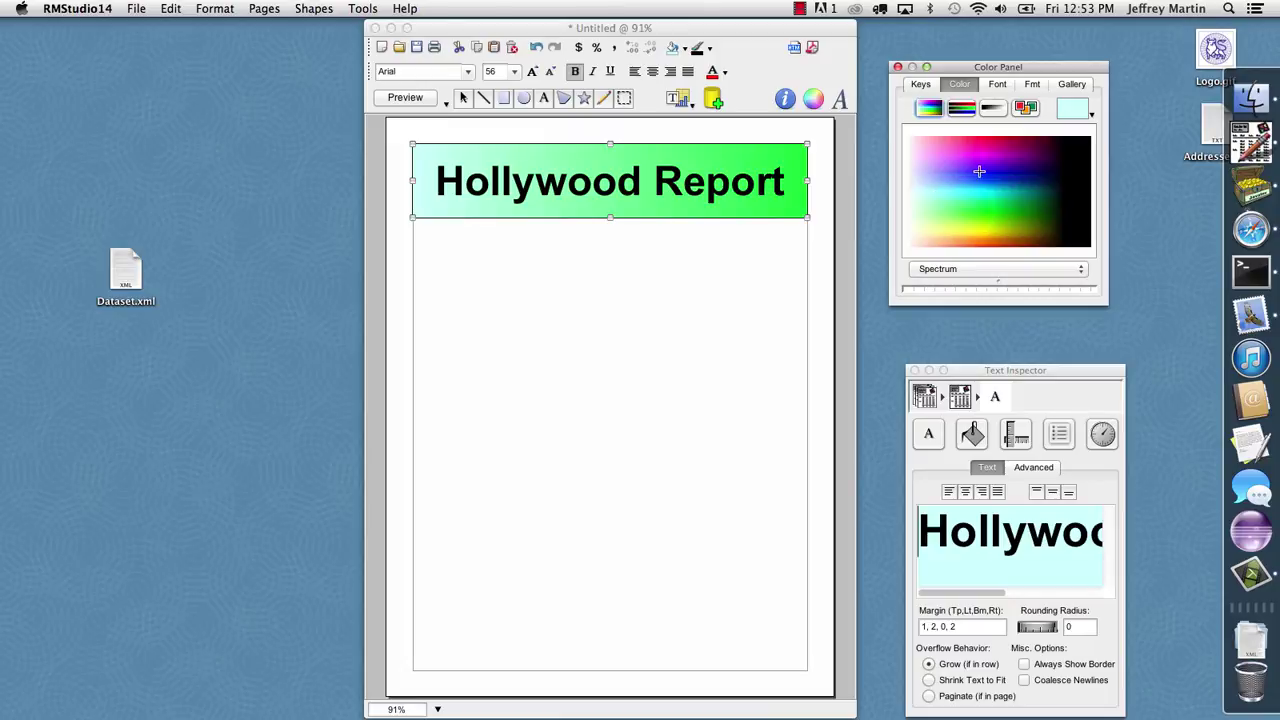
{"action": "left_click", "coordinate": [919, 85]}
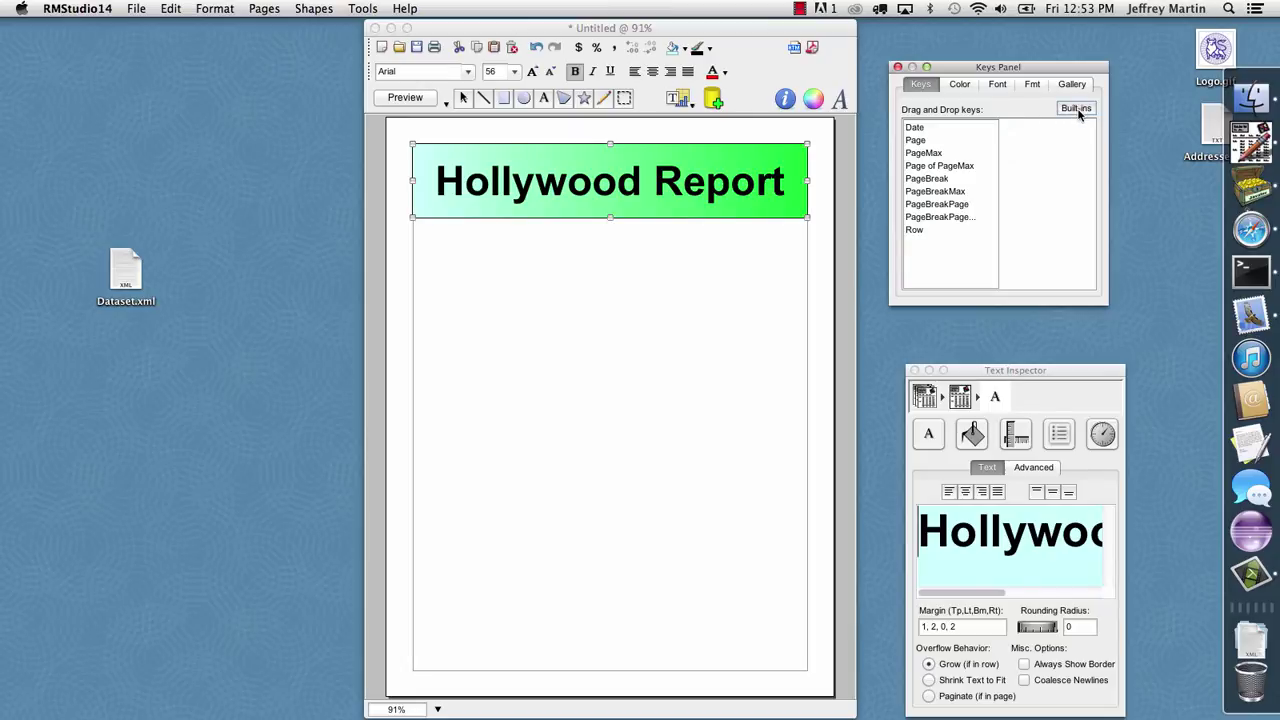
{"action": "left_click_drag", "start_coordinate": [918, 128], "coordinate": [448, 240]}
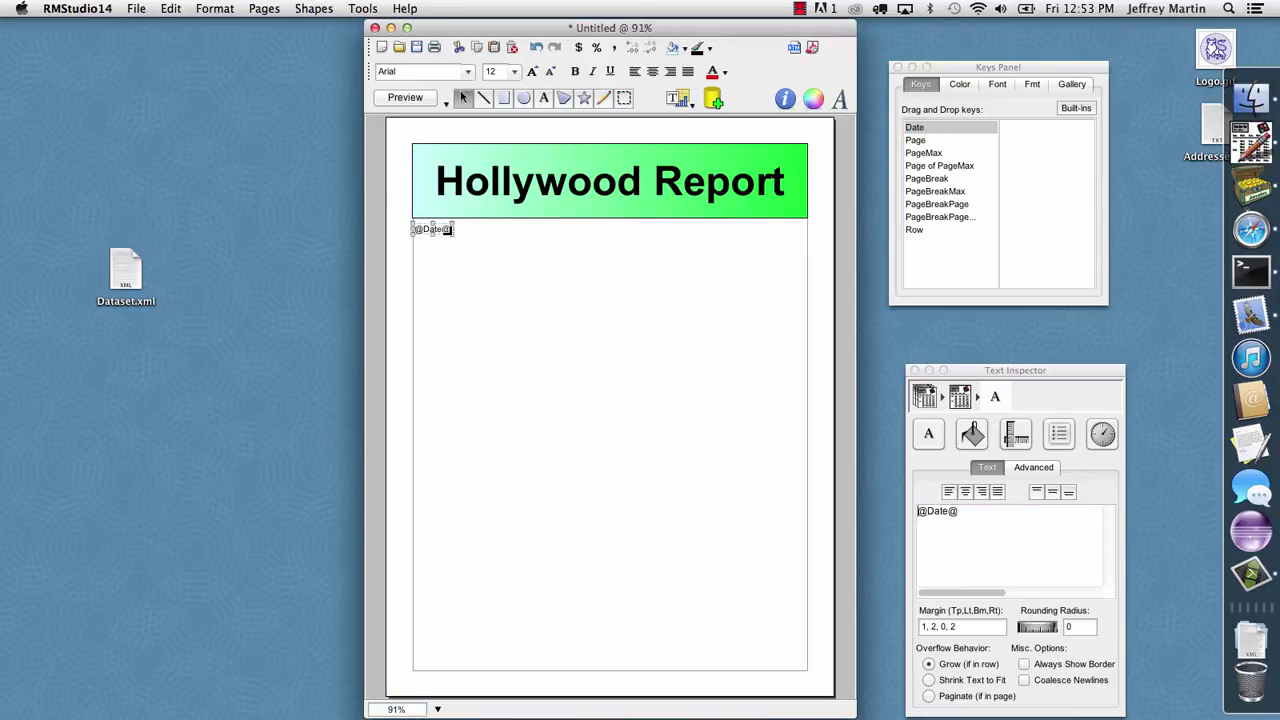
{"action": "left_click_drag", "start_coordinate": [450, 236], "coordinate": [587, 233]}
{"action": "double_click", "coordinate": [440, 231]}
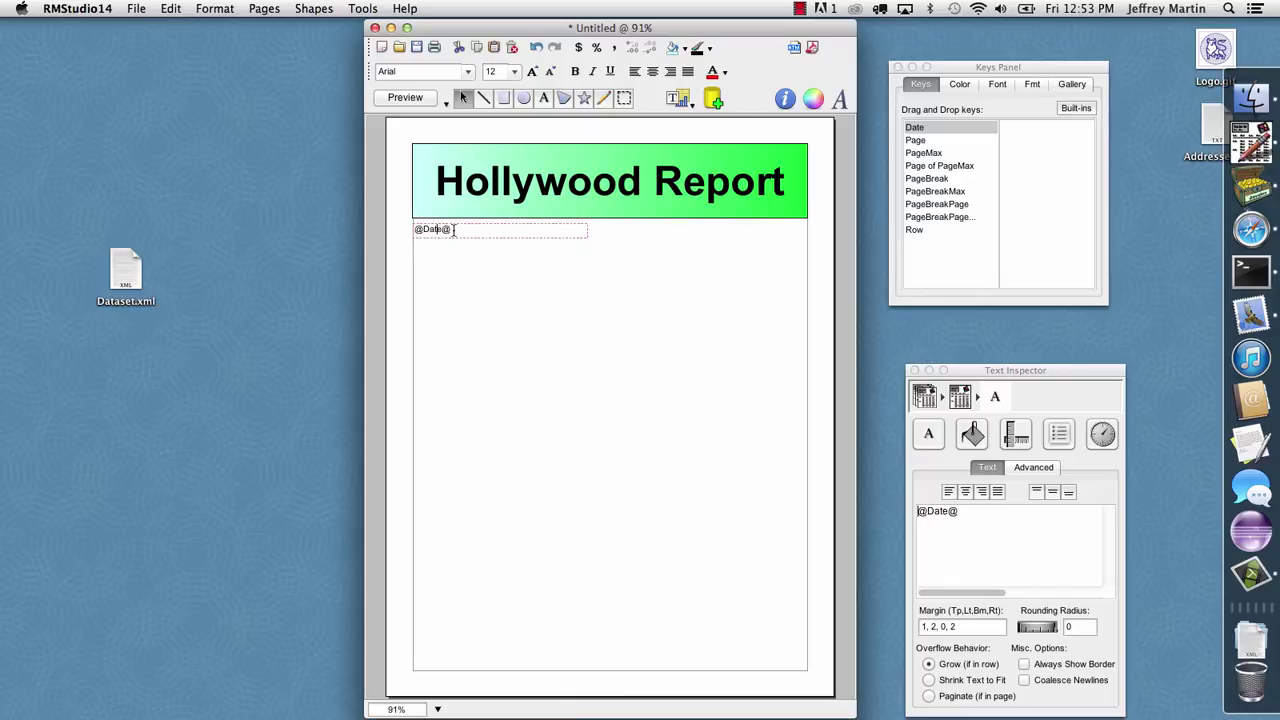
{"action": "mouse_move", "coordinate": [455, 230]}
{"action": "left_mouse_down"}
{"action": "mouse_move", "coordinate": [415, 230]}
{"action": "mouse_move", "coordinate": [452, 229]}
{"action": "left_mouse_up"}
{"action": "double_click", "coordinate": [431, 230]}
{"action": "left_click", "coordinate": [416, 229]}
{"action": "type", "text": "Today"}
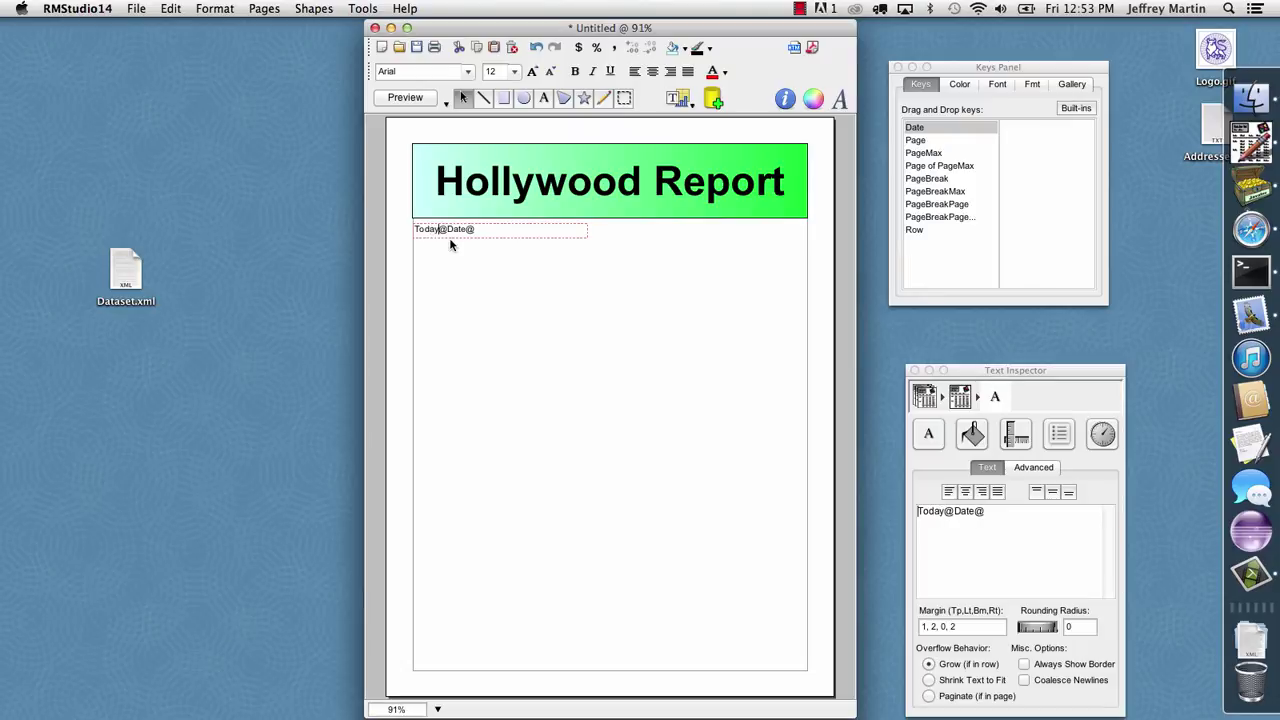
{"action": "type", "text": "'s Date is:"}
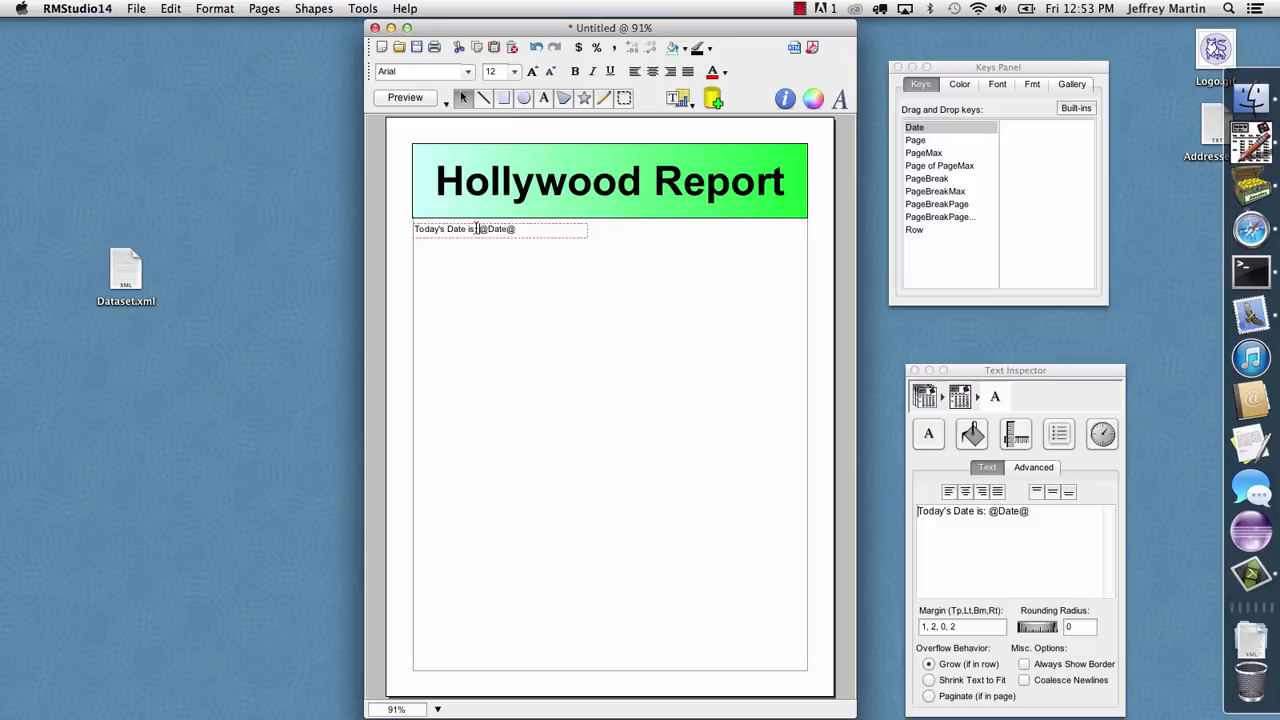
Make the 'Today's Date is:' label bold, 13 pt and red
{"action": "left_click_drag", "start_coordinate": [476, 229], "coordinate": [412, 229]}
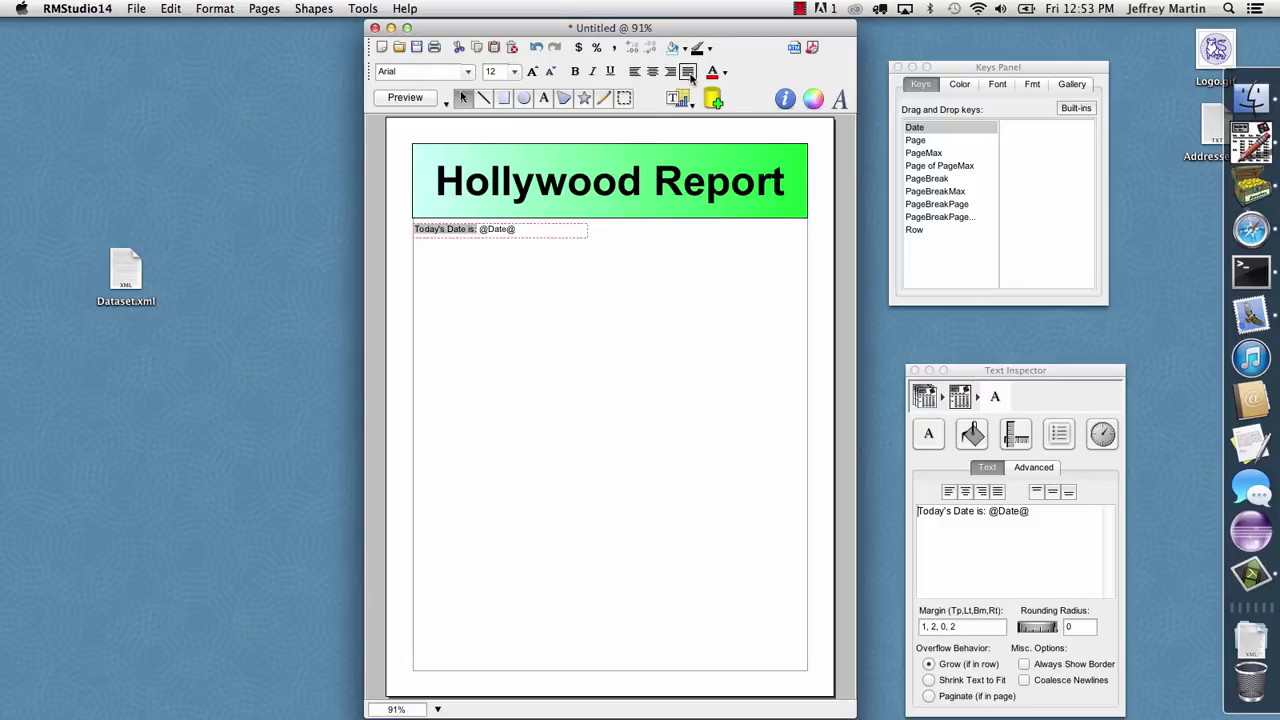
{"action": "left_click", "coordinate": [575, 72]}
{"action": "left_click", "coordinate": [532, 71]}
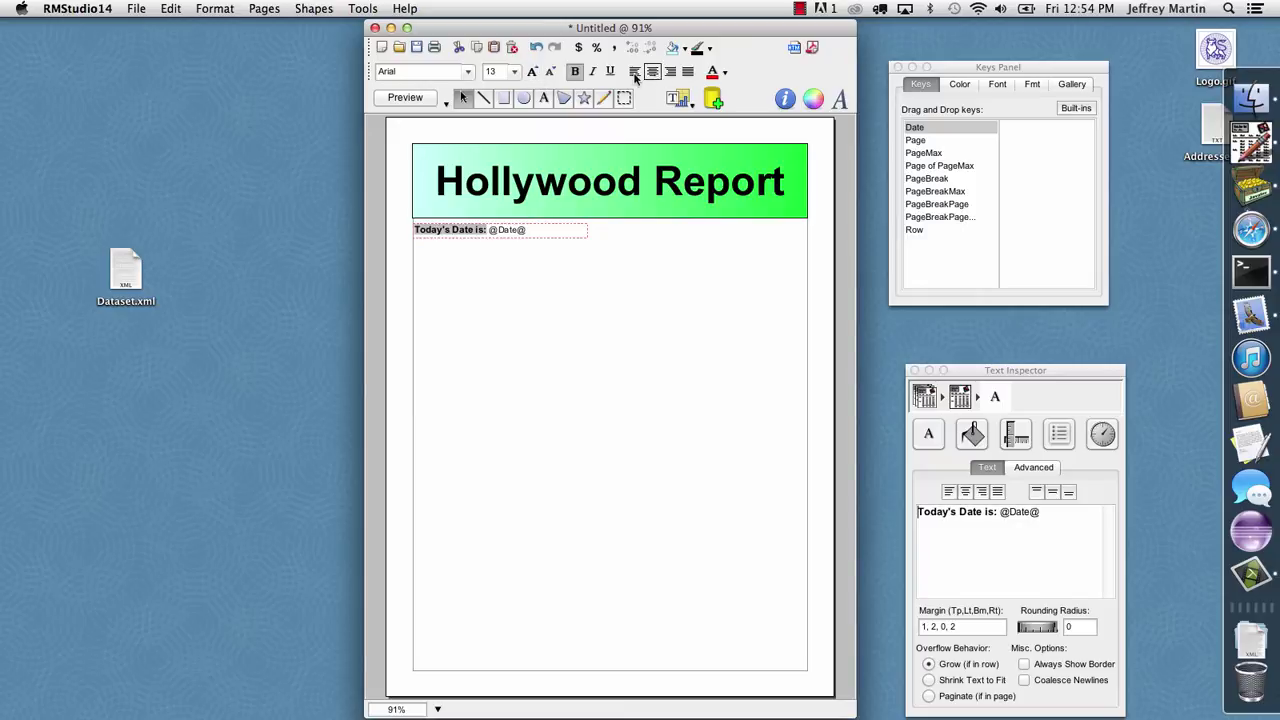
{"action": "left_click", "coordinate": [707, 73]}
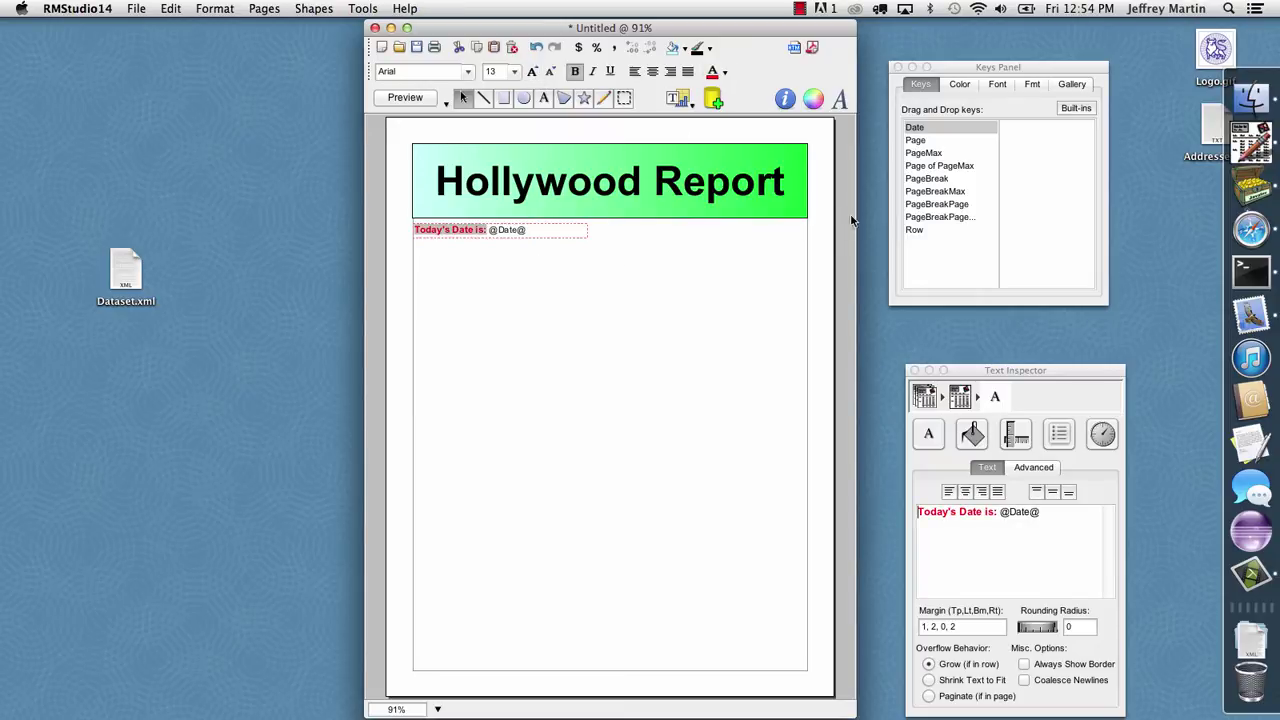
{"action": "left_click", "coordinate": [925, 168]}
{"action": "left_click_drag", "start_coordinate": [925, 166], "coordinate": [617, 676]}
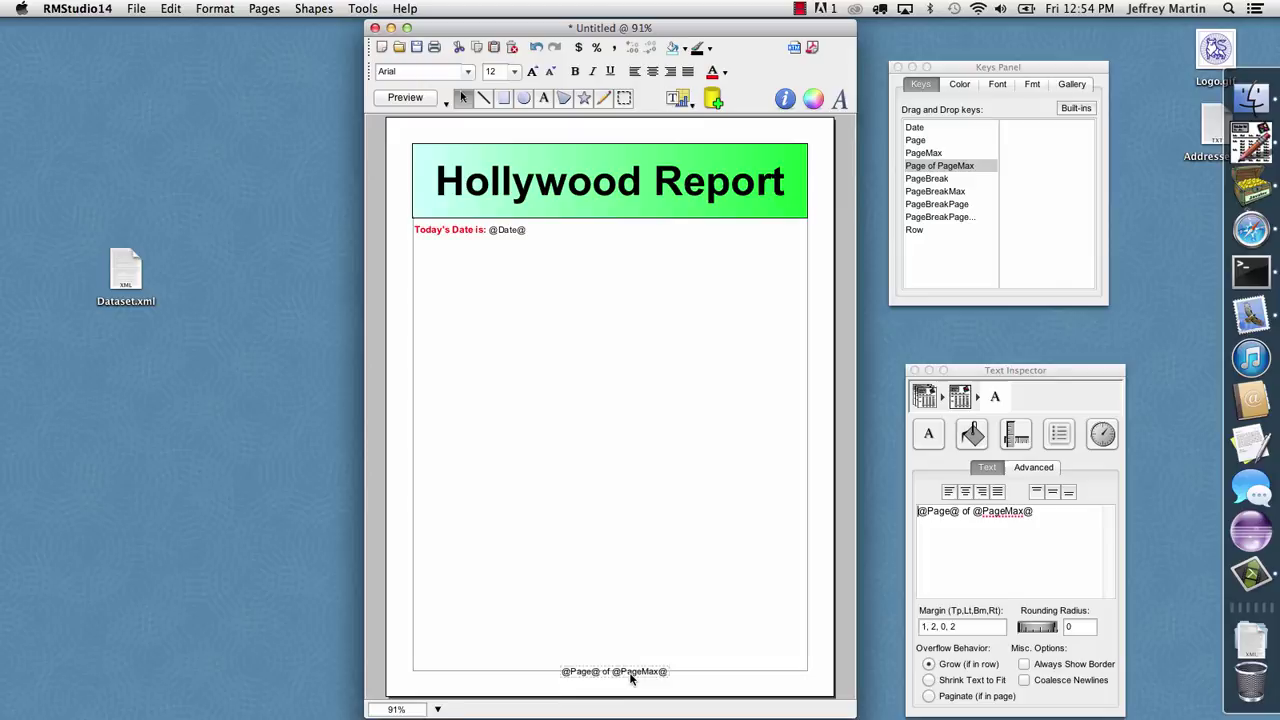
{"action": "left_click", "coordinate": [966, 492]}
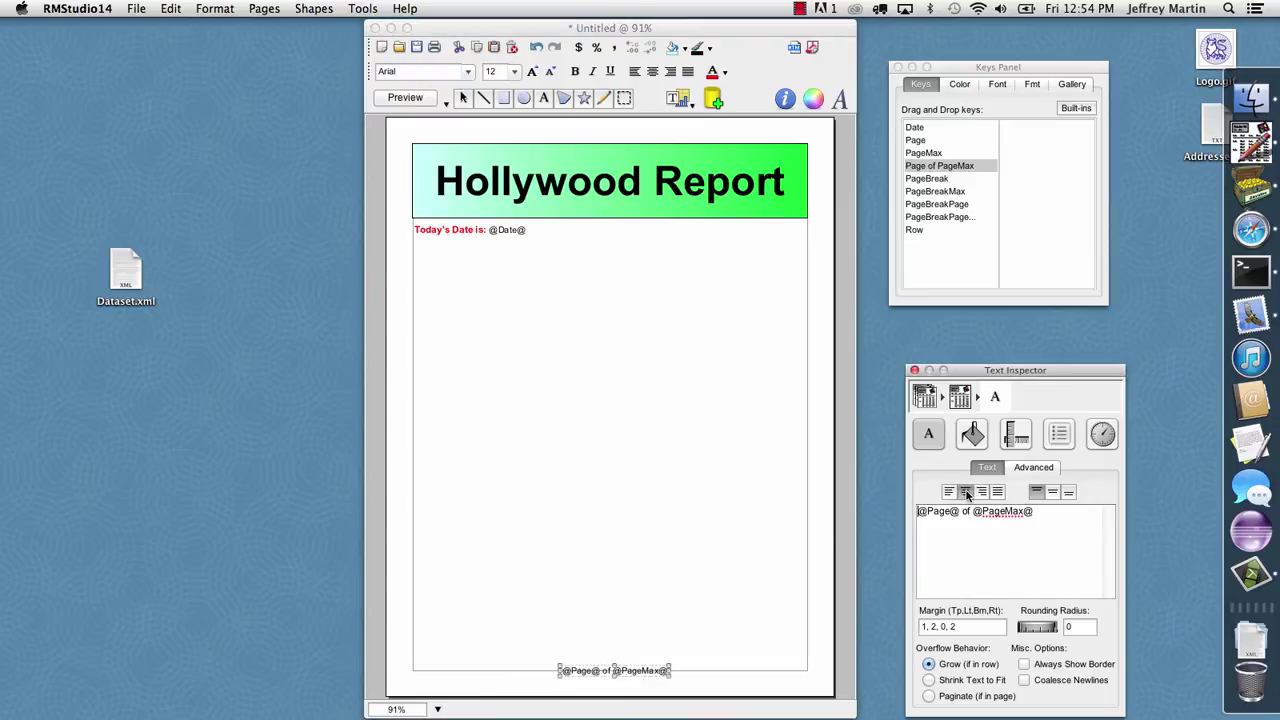
{"action": "left_click", "coordinate": [406, 97]}
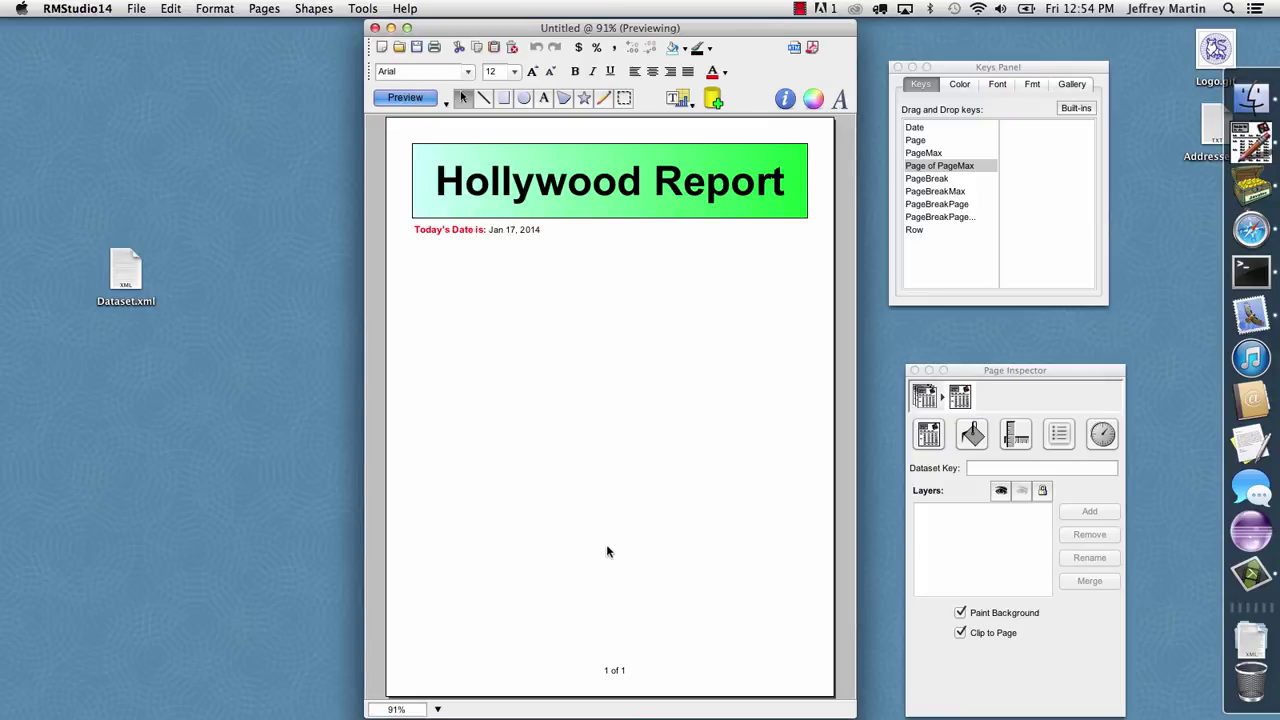
{"action": "left_click", "coordinate": [405, 98]}
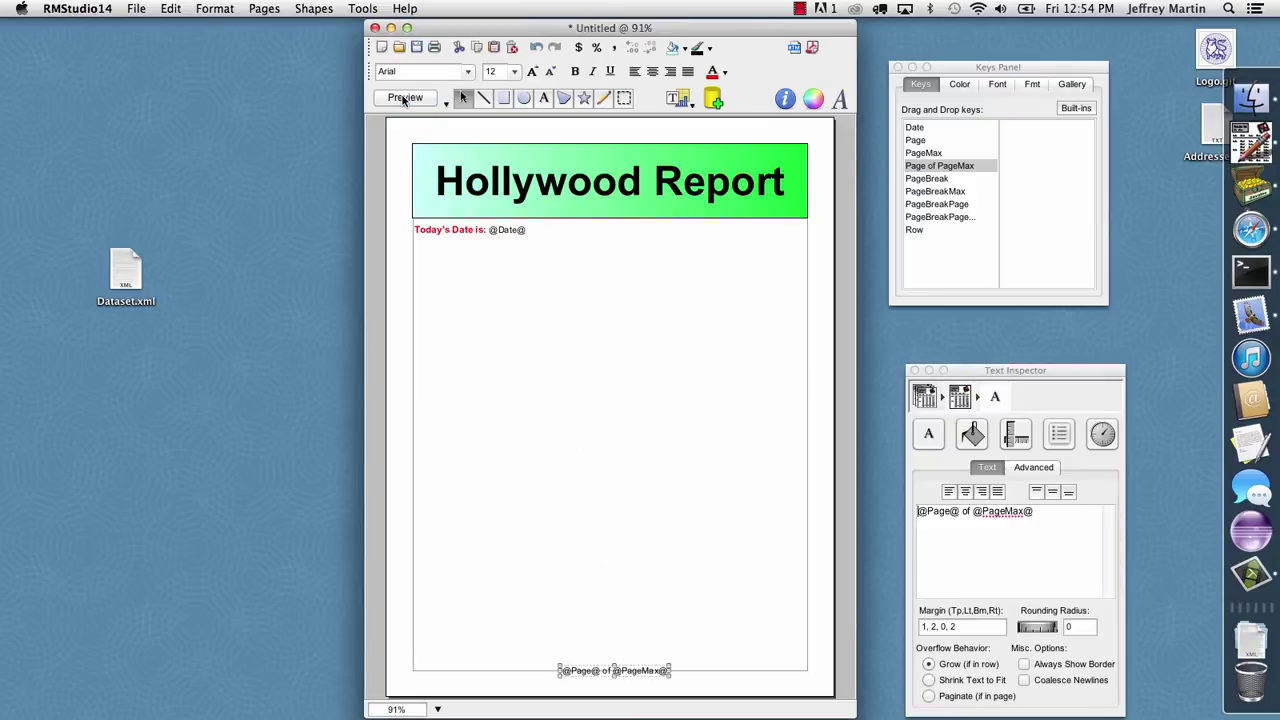
Open Dataset.xml in TextEdit, enlarge it to review the movie records, then close it
{"action": "left_click", "coordinate": [127, 264]}
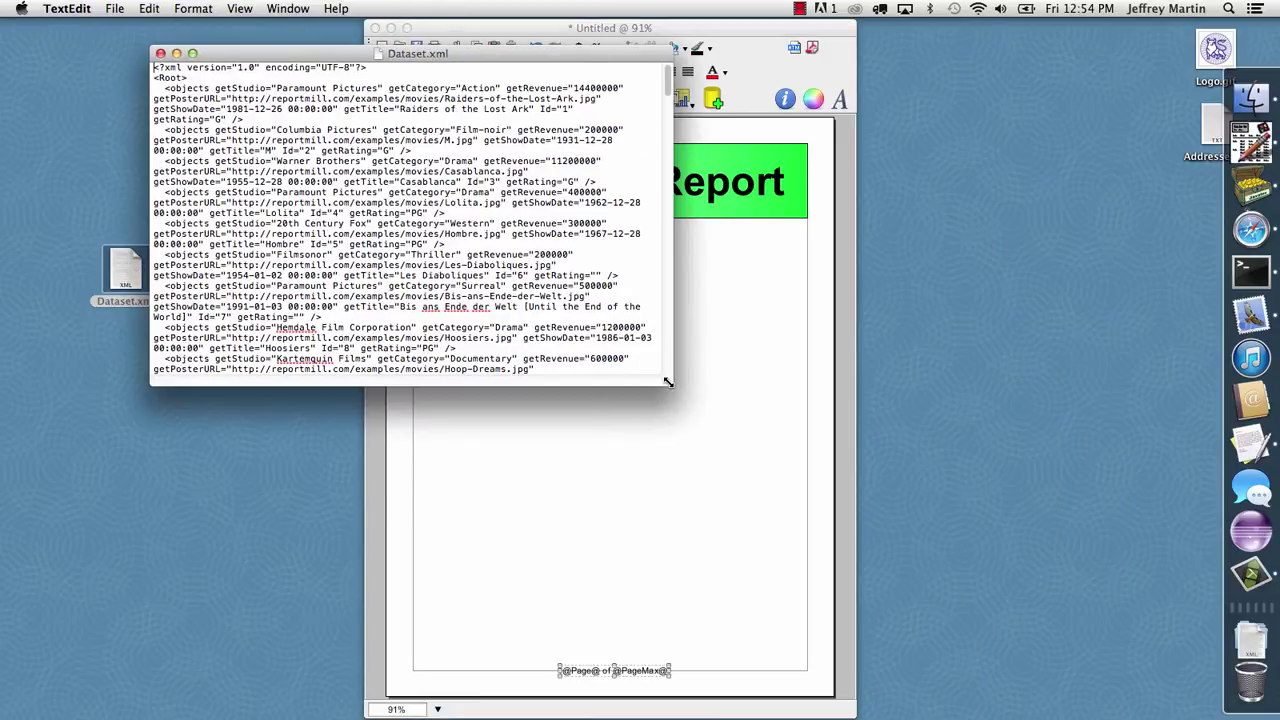
{"action": "left_click_drag", "start_coordinate": [669, 382], "coordinate": [798, 618]}
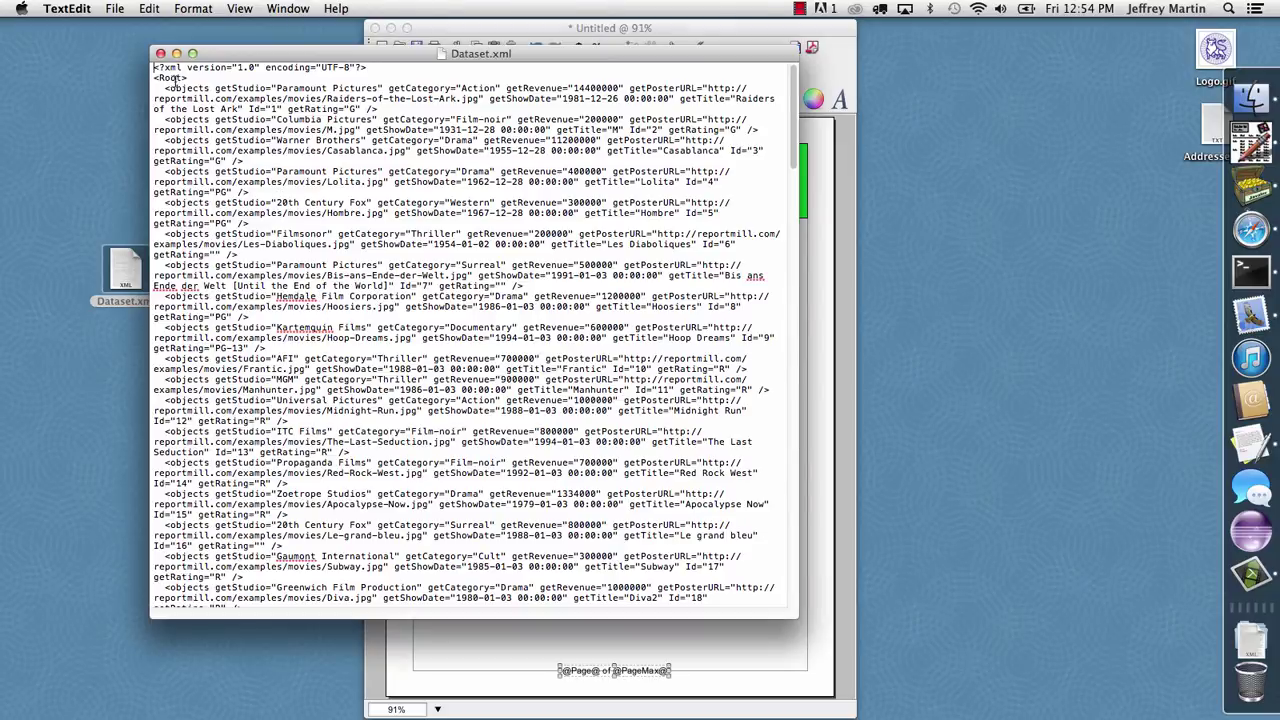
{"action": "left_click", "coordinate": [160, 53]}
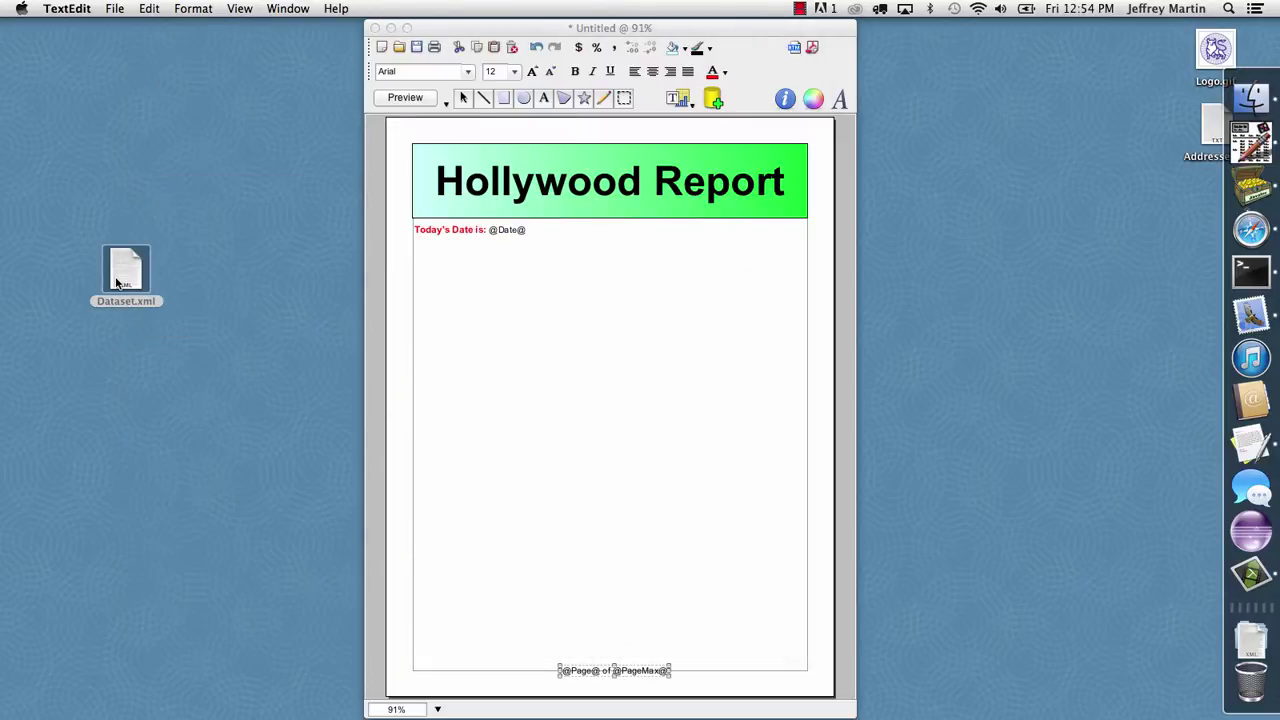
Attach Dataset.xml as the report data and drag the objects key onto the page
{"action": "left_click_drag", "start_coordinate": [131, 281], "coordinate": [524, 319]}
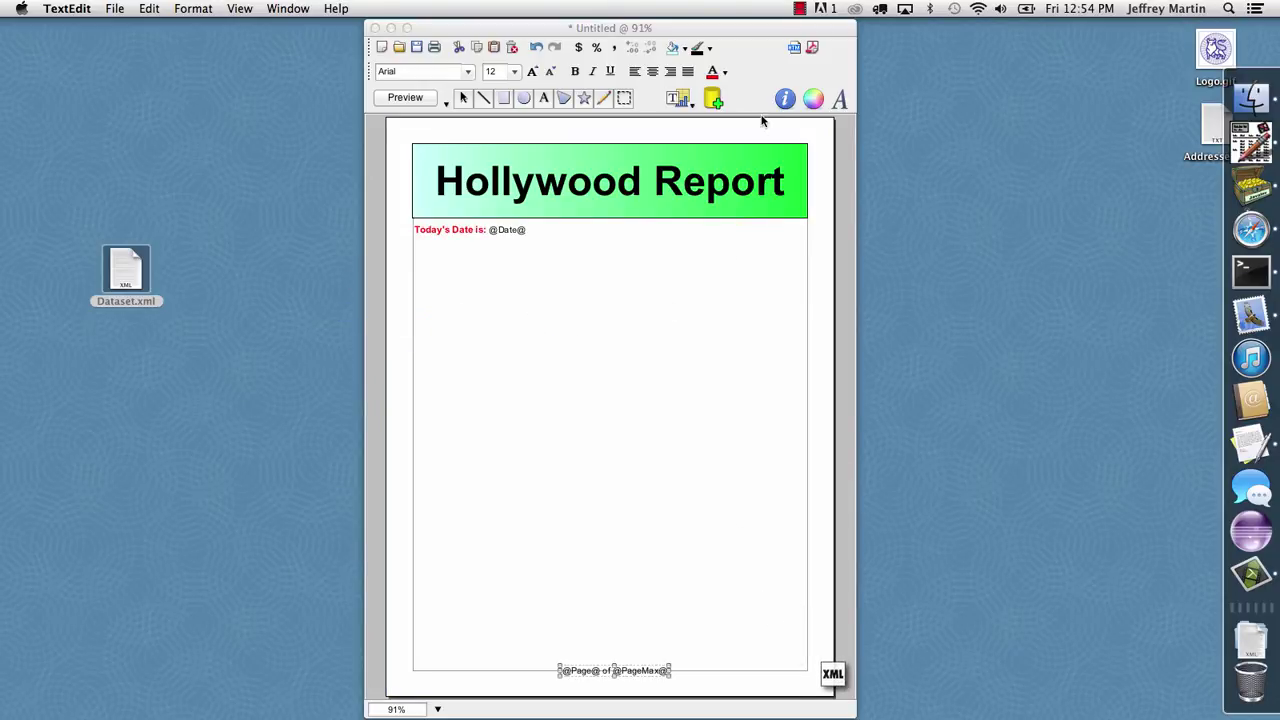
{"action": "left_click", "coordinate": [813, 101]}
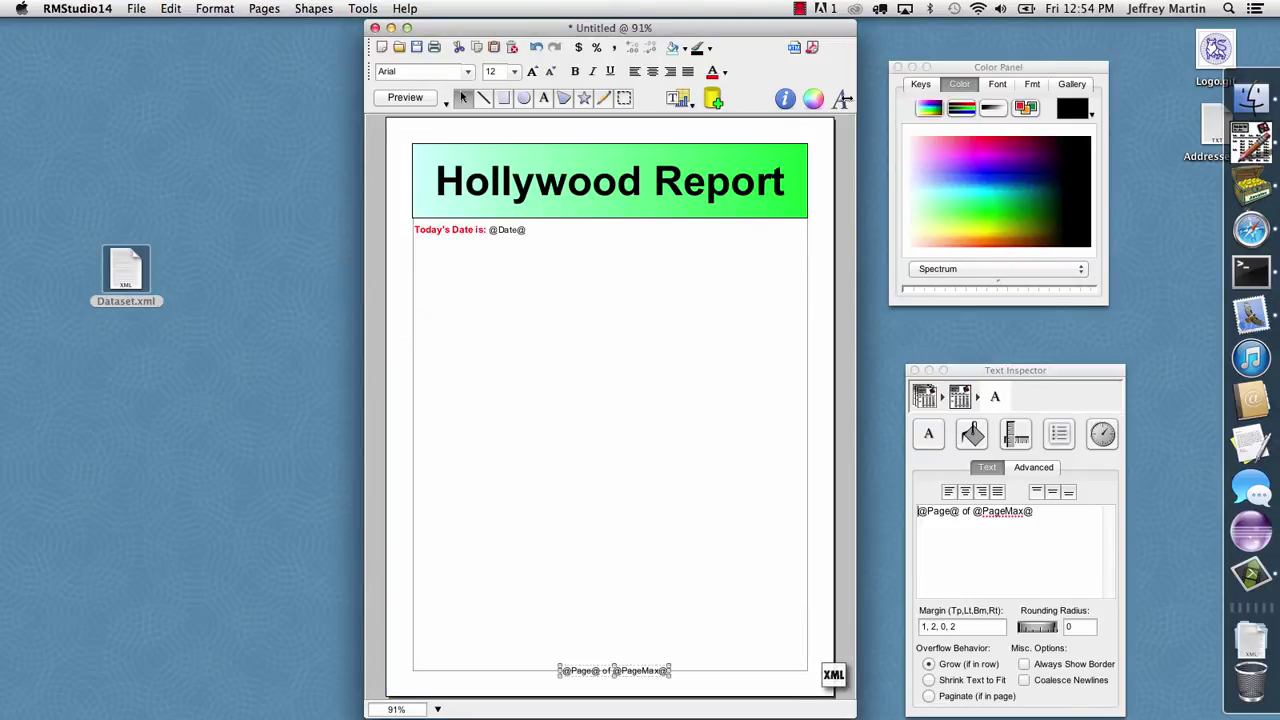
{"action": "left_click", "coordinate": [922, 84]}
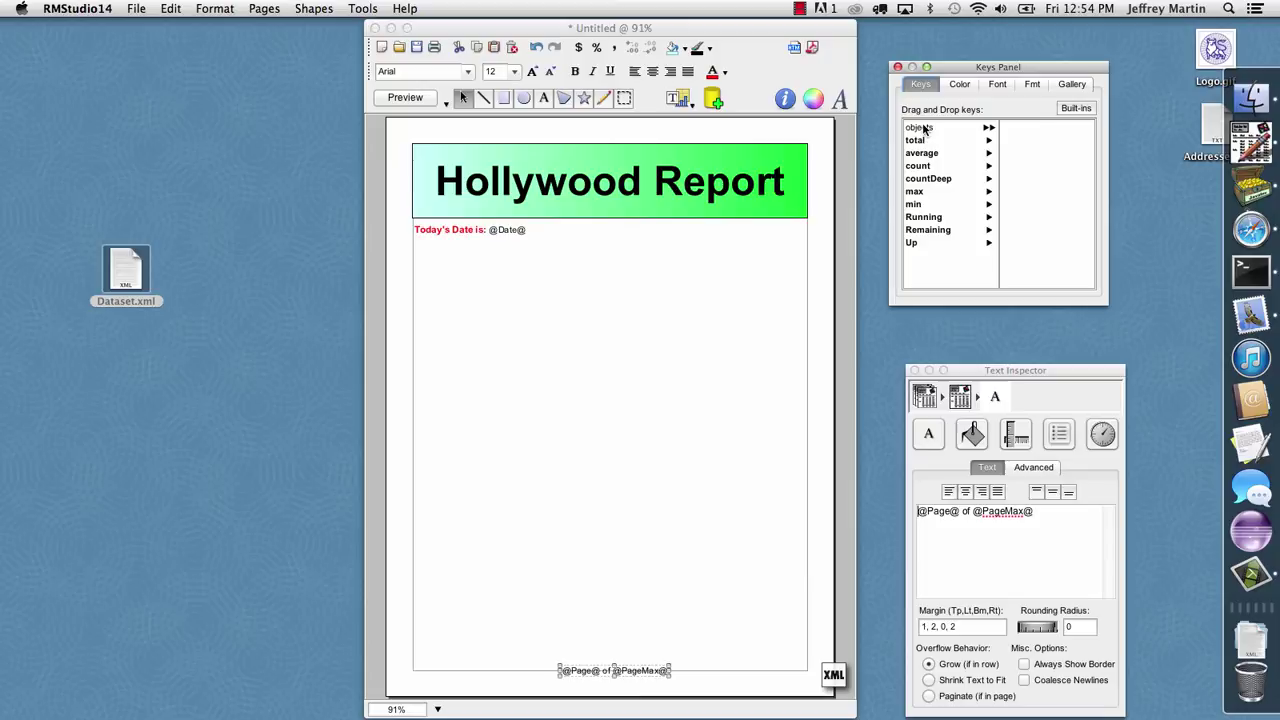
{"action": "left_click", "coordinate": [926, 127]}
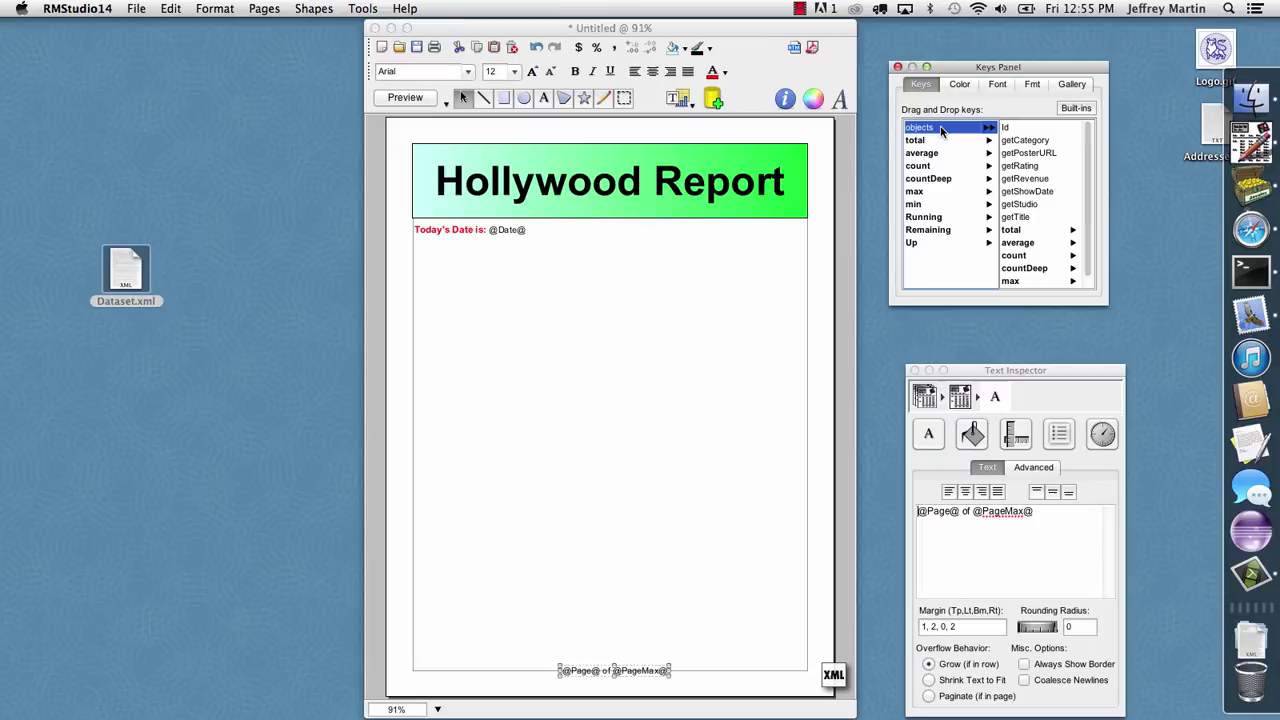
{"action": "left_click_drag", "start_coordinate": [940, 130], "coordinate": [565, 362]}
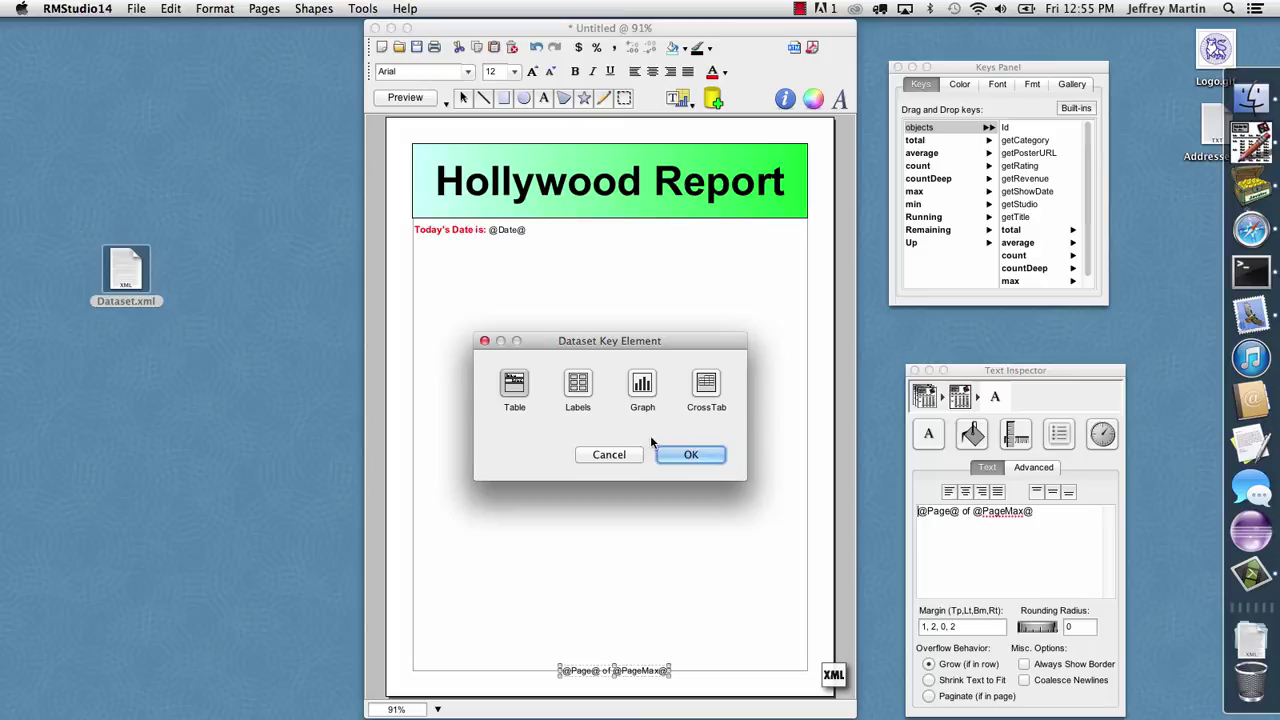
Insert the objects data as a table filling the page below the date line
{"action": "left_click", "coordinate": [688, 455]}
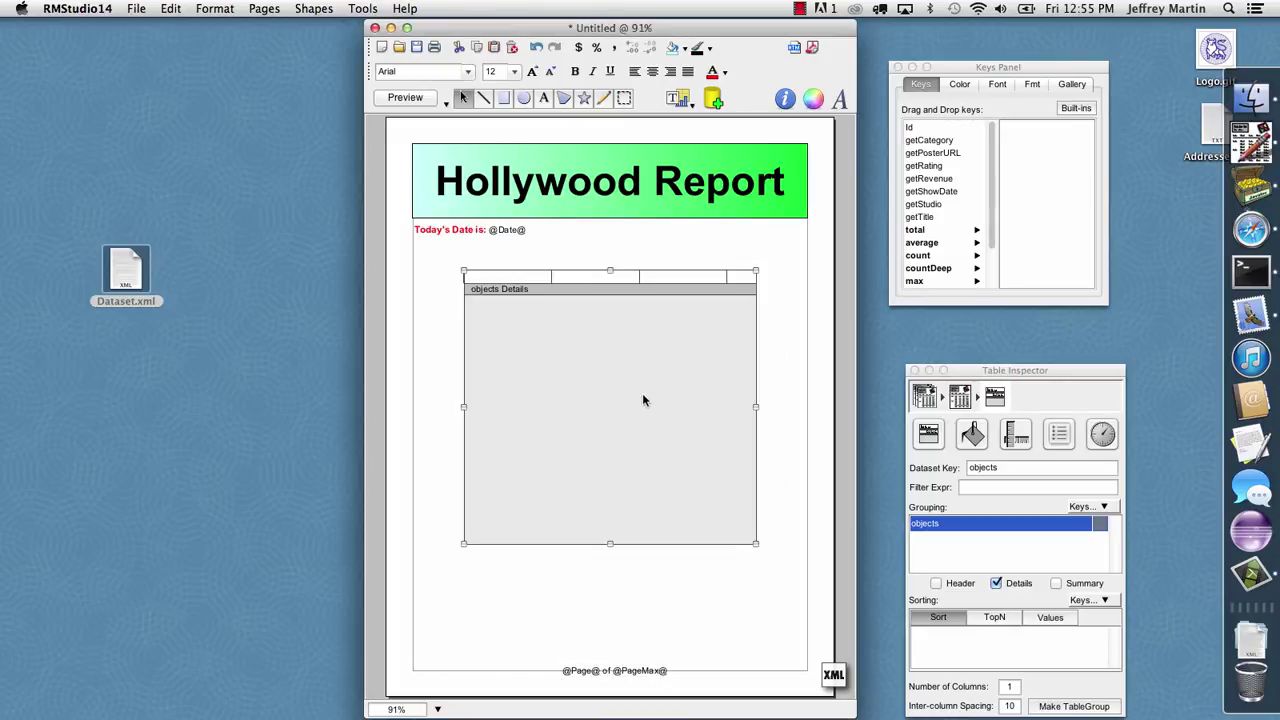
{"action": "left_click_drag", "start_coordinate": [643, 400], "coordinate": [594, 365]}
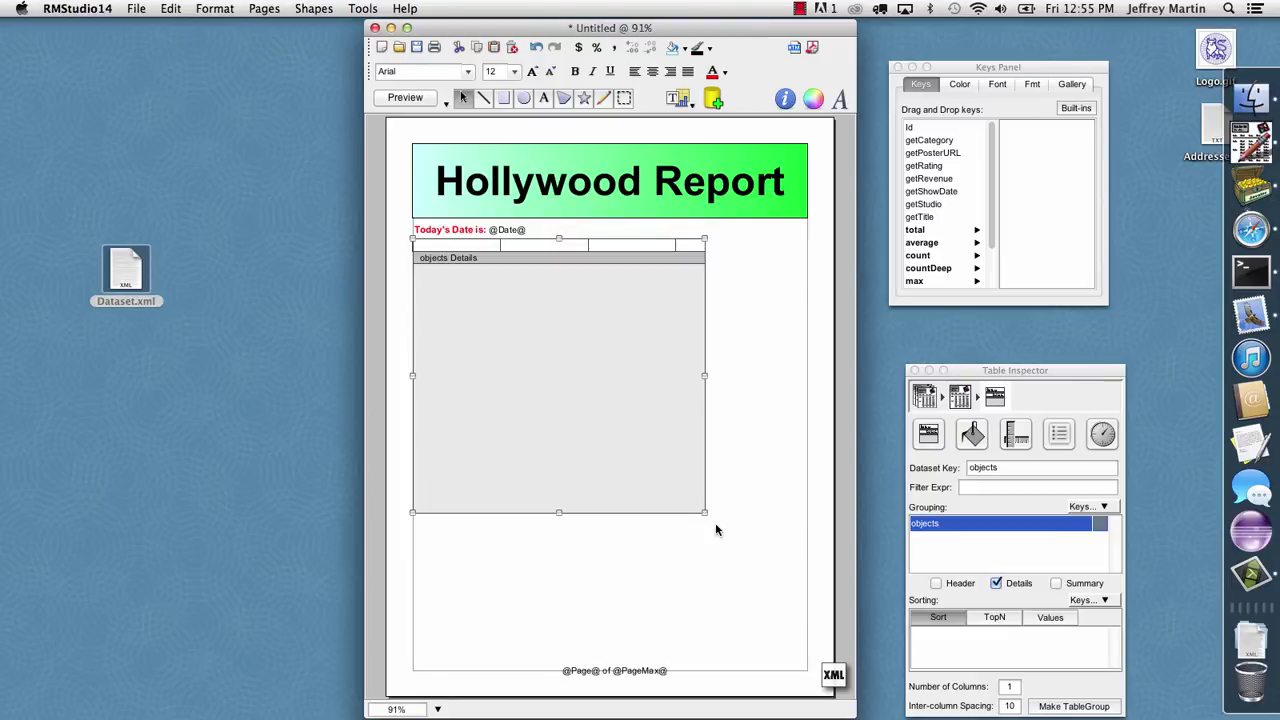
{"action": "left_click_drag", "start_coordinate": [704, 512], "coordinate": [800, 644]}
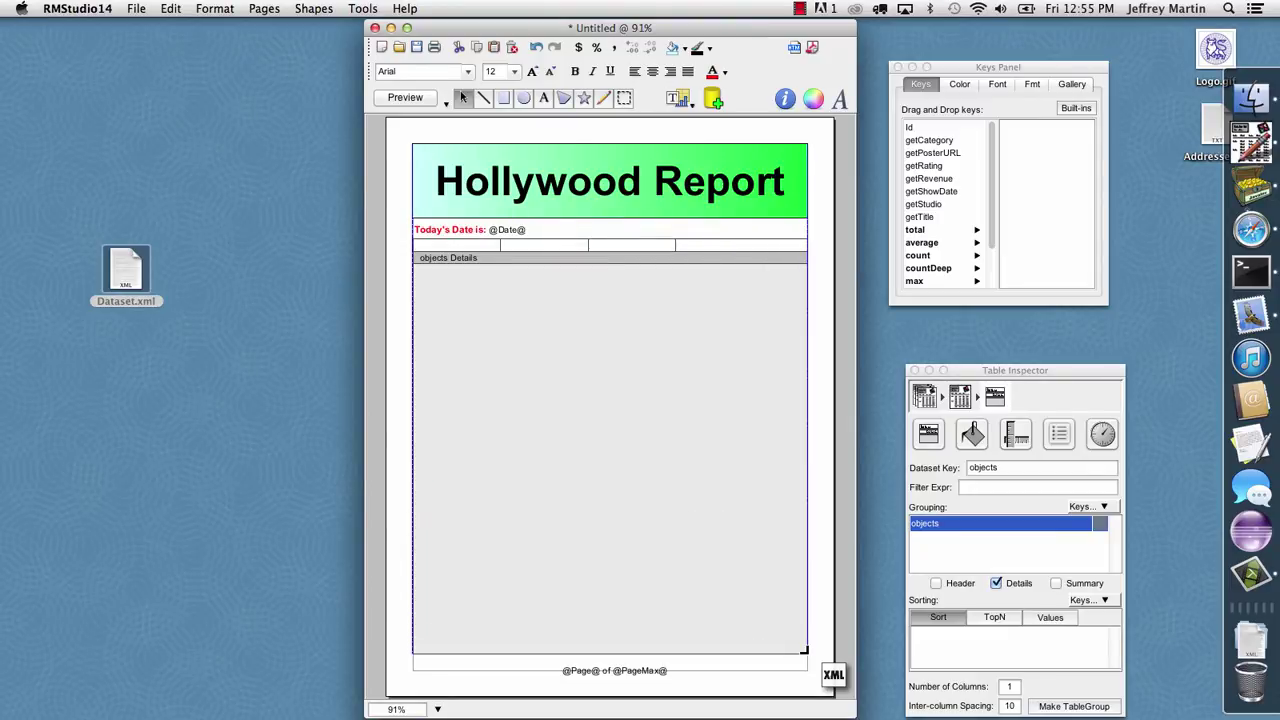
{"action": "left_click_drag", "start_coordinate": [804, 651], "coordinate": [803, 659]}
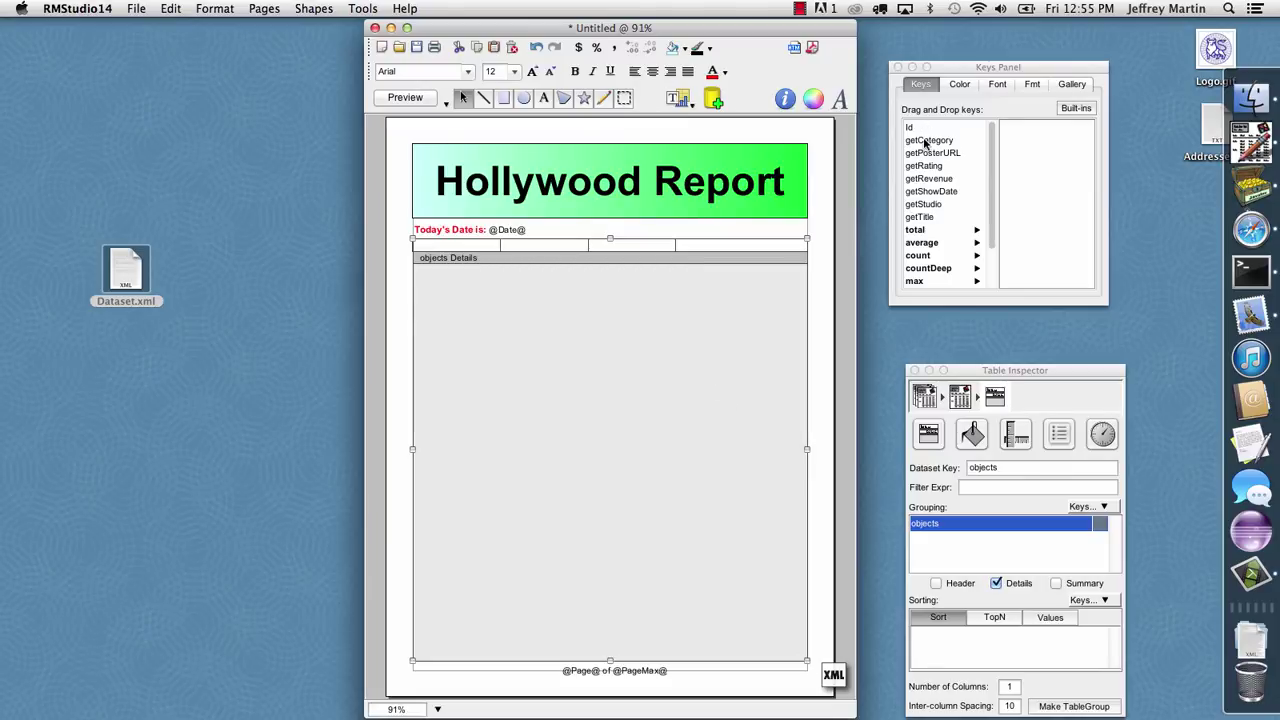
Fill the columns with getTitle, getShowDate and getRevenue, and remove the empty fourth column
{"action": "left_click_drag", "start_coordinate": [926, 129], "coordinate": [927, 129]}
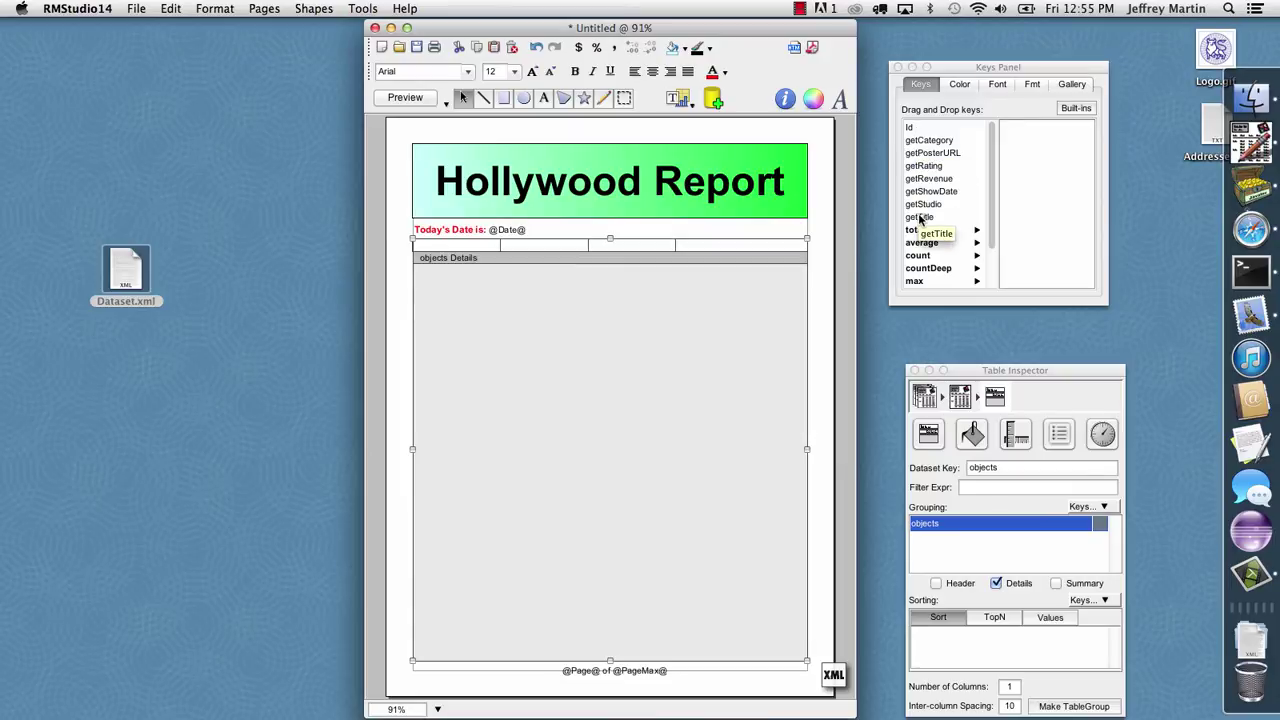
{"action": "left_click_drag", "start_coordinate": [925, 219], "coordinate": [487, 263]}
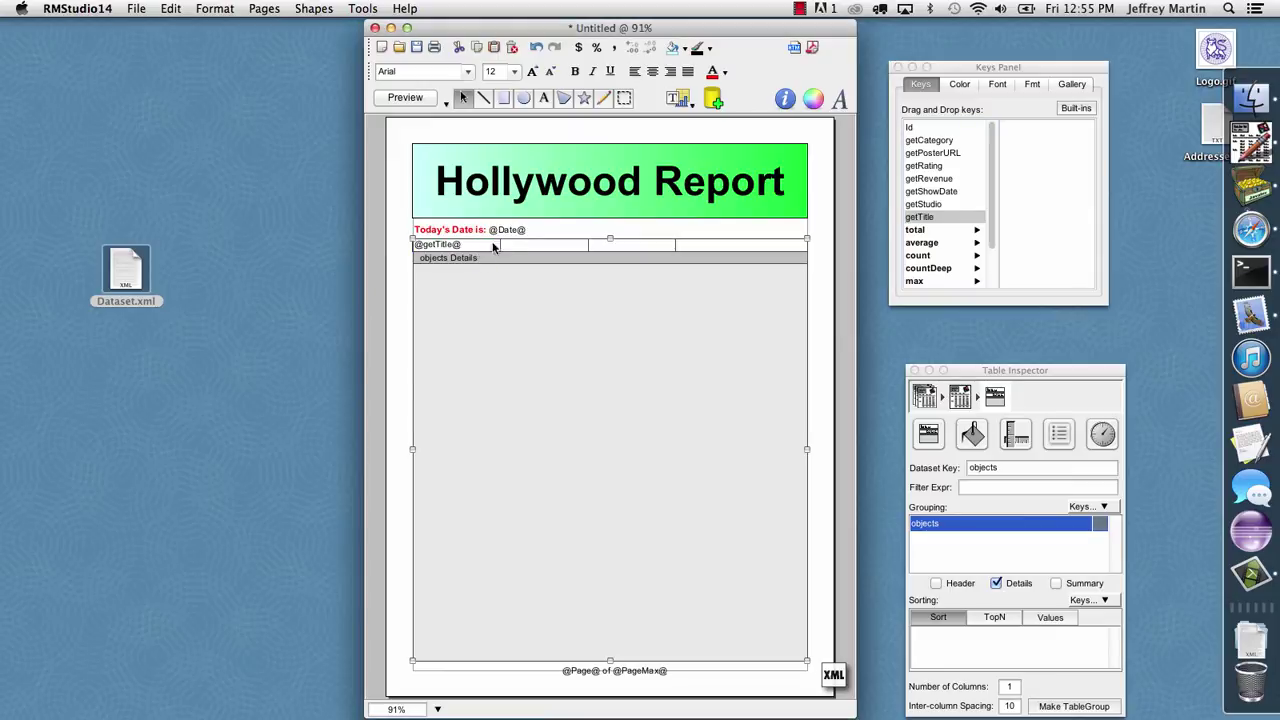
{"action": "left_click_drag", "start_coordinate": [950, 192], "coordinate": [575, 248]}
{"action": "left_click_drag", "start_coordinate": [919, 179], "coordinate": [660, 250]}
{"action": "left_click", "coordinate": [704, 248]}
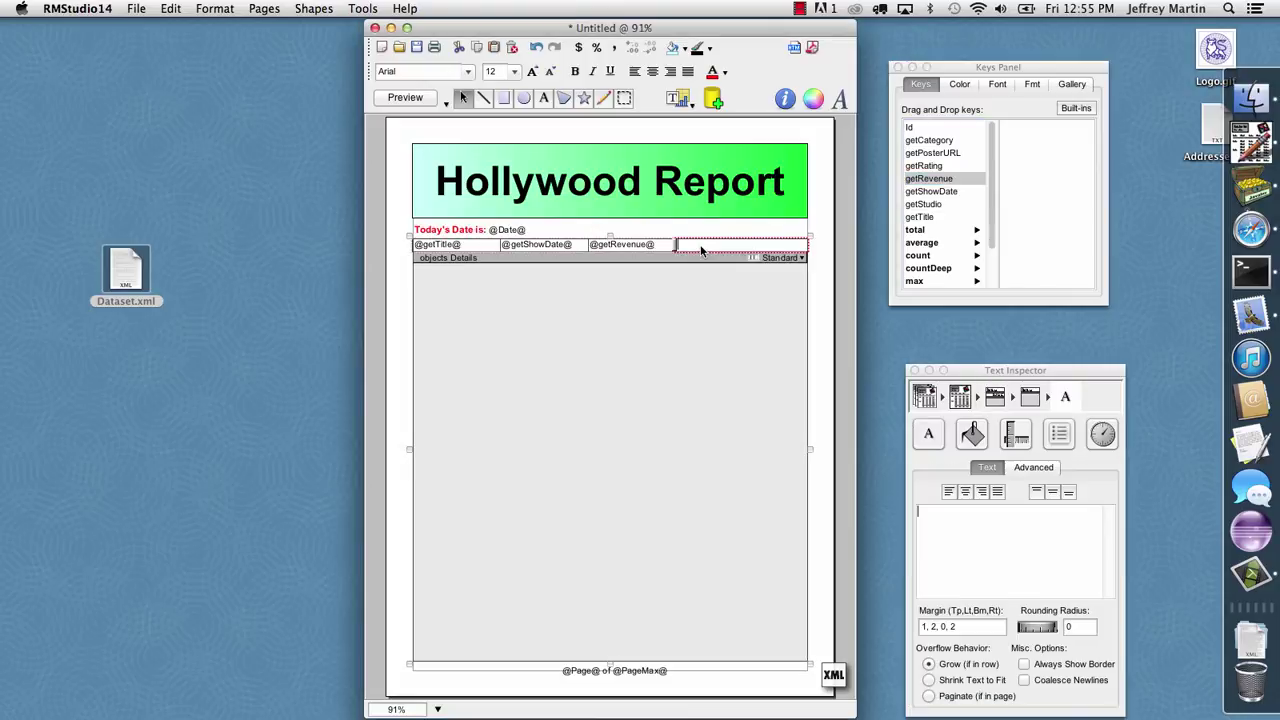
{"action": "key", "text": "Escape"}
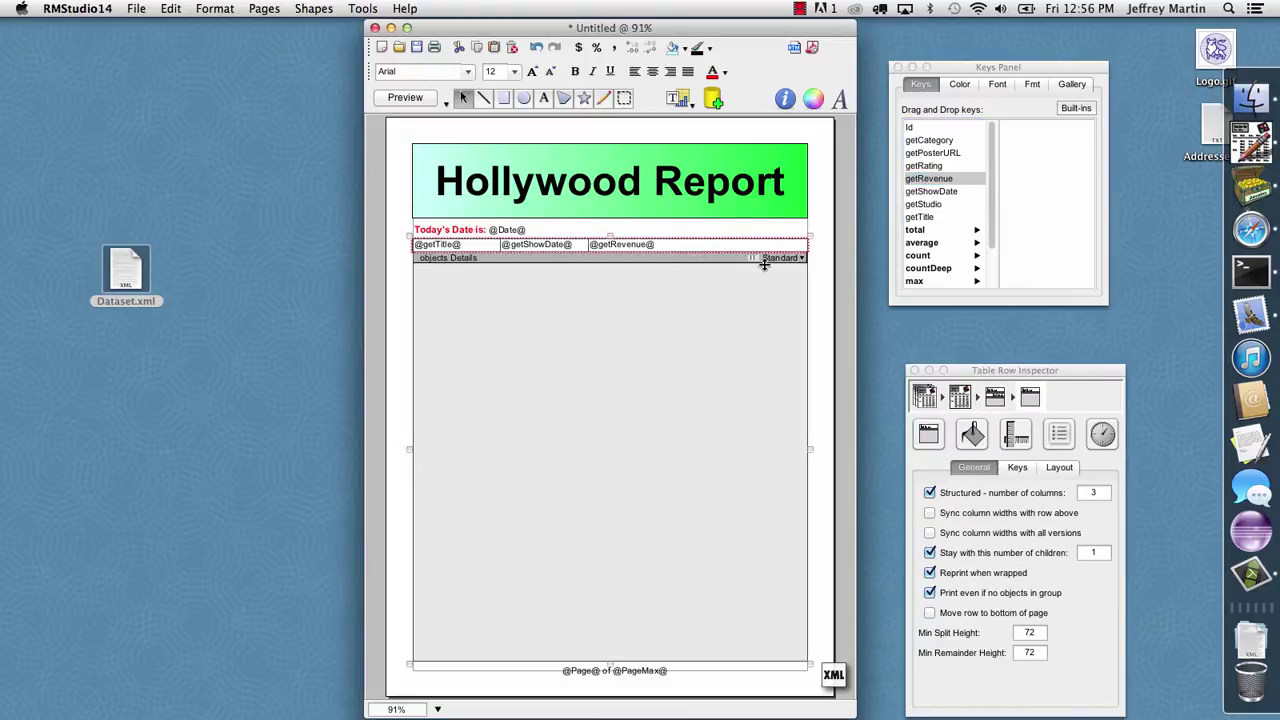
Narrow the revenue column, widen the title column, right-align revenue as currency, and preview
{"action": "left_click", "coordinate": [617, 250]}
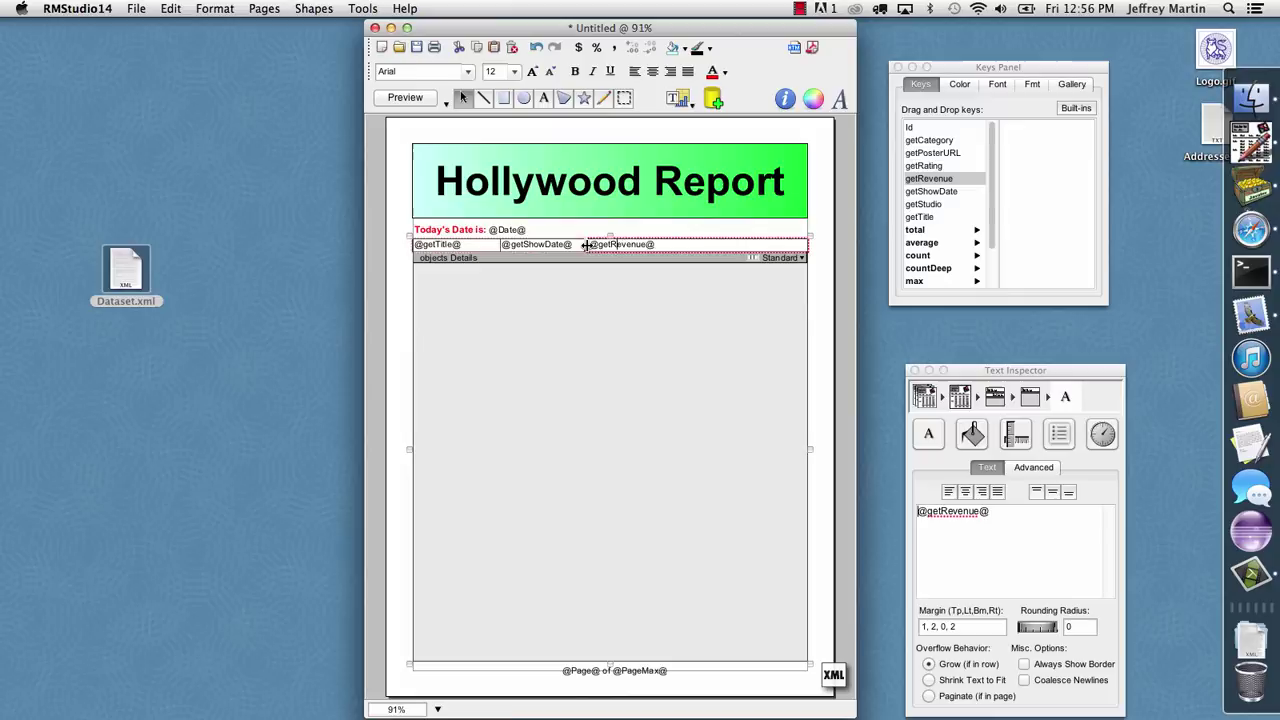
{"action": "left_click_drag", "start_coordinate": [588, 248], "coordinate": [712, 250]}
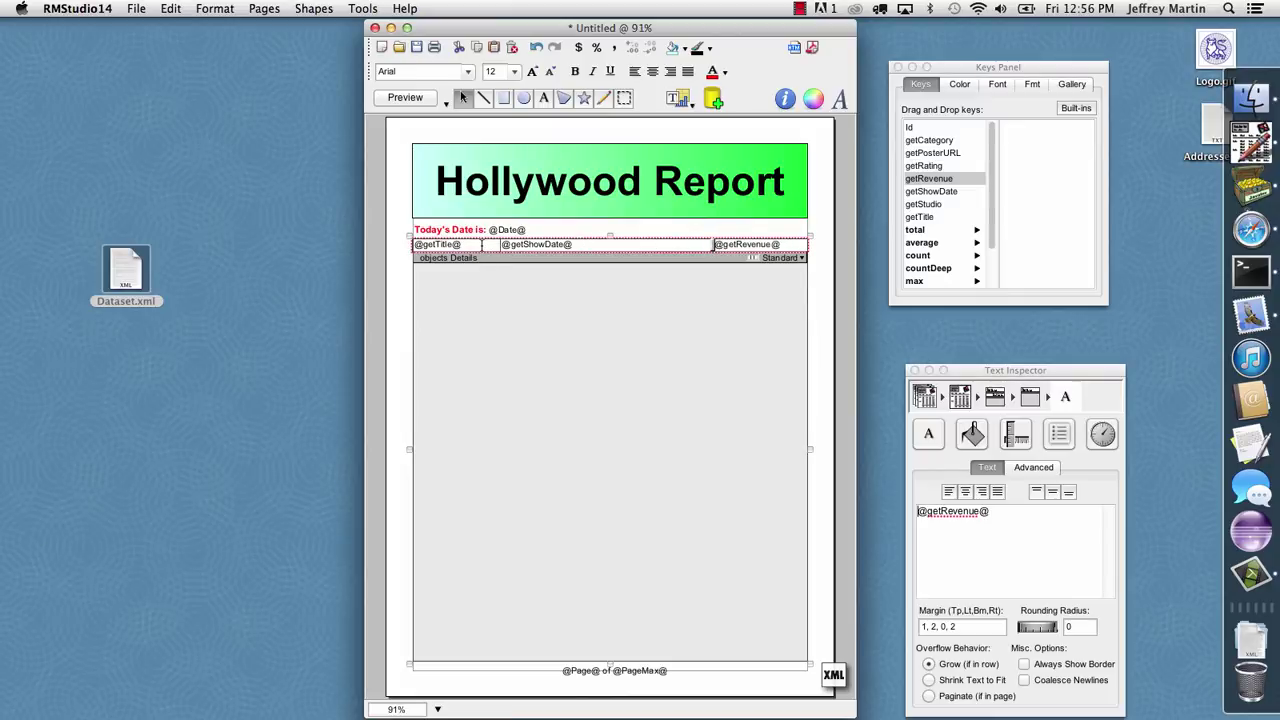
{"action": "left_click", "coordinate": [465, 248]}
{"action": "left_click_drag", "start_coordinate": [503, 245], "coordinate": [603, 246]}
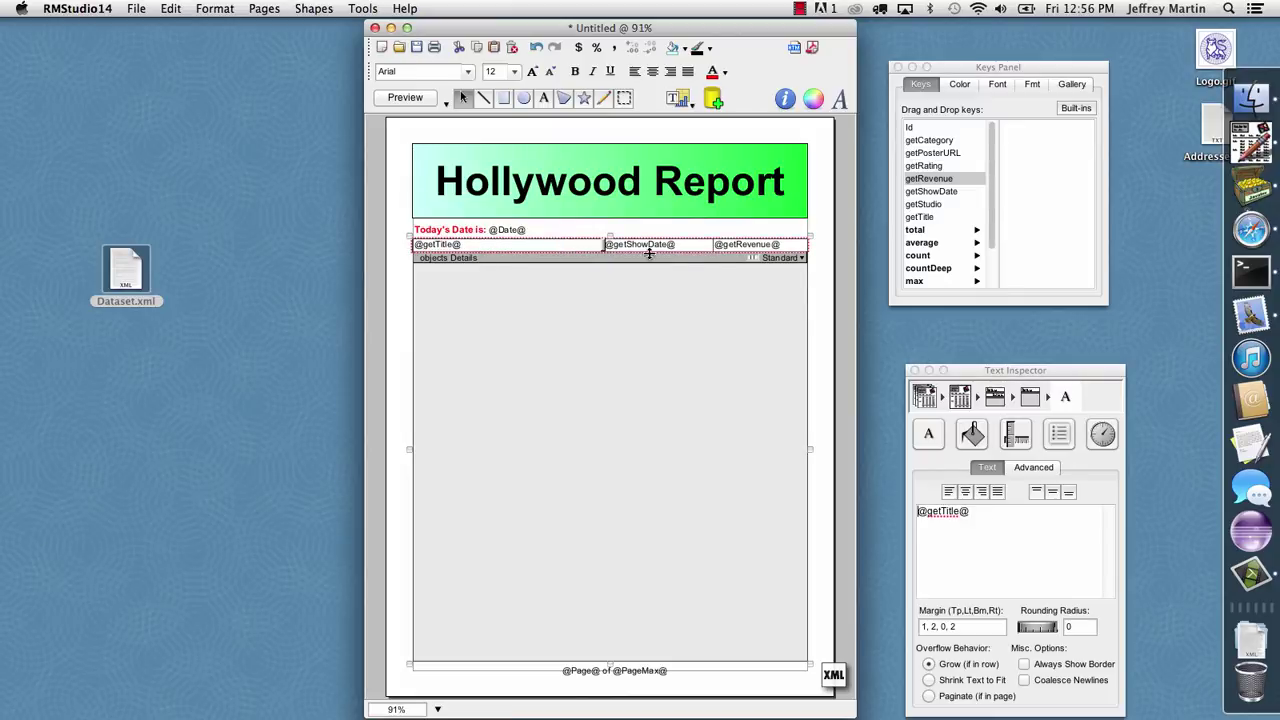
{"action": "left_click", "coordinate": [733, 245]}
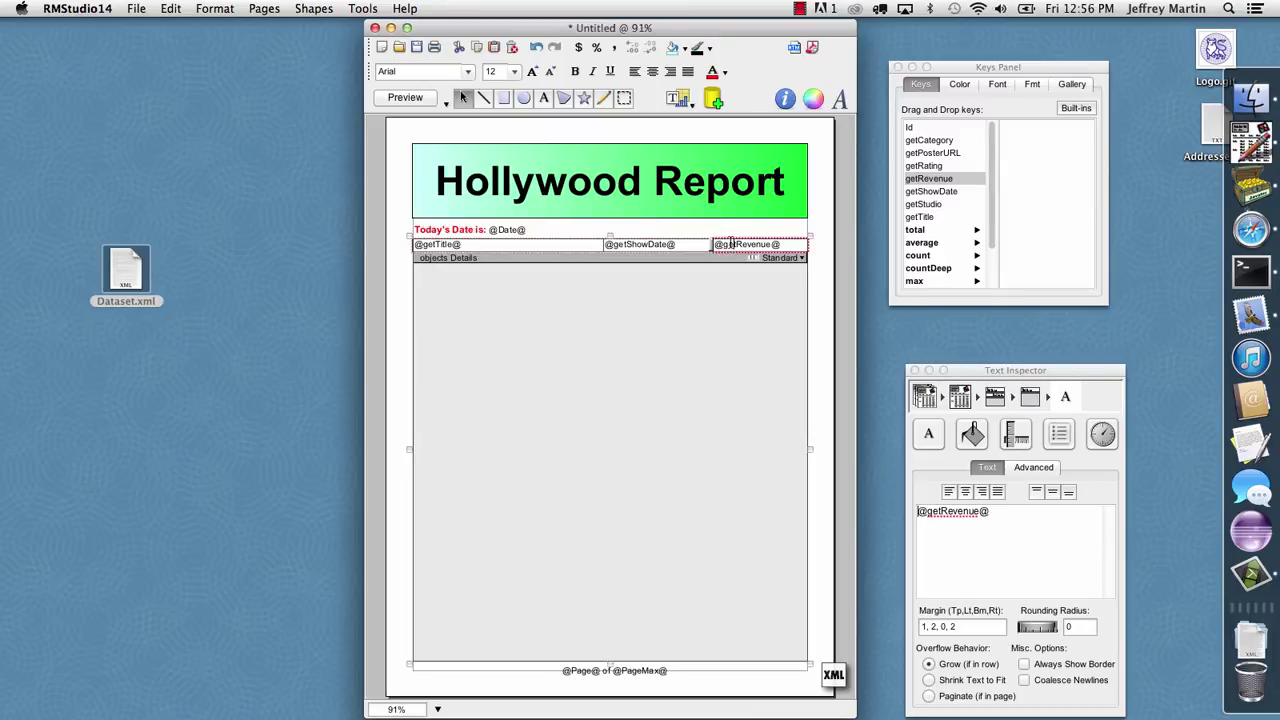
{"action": "left_click", "coordinate": [670, 71]}
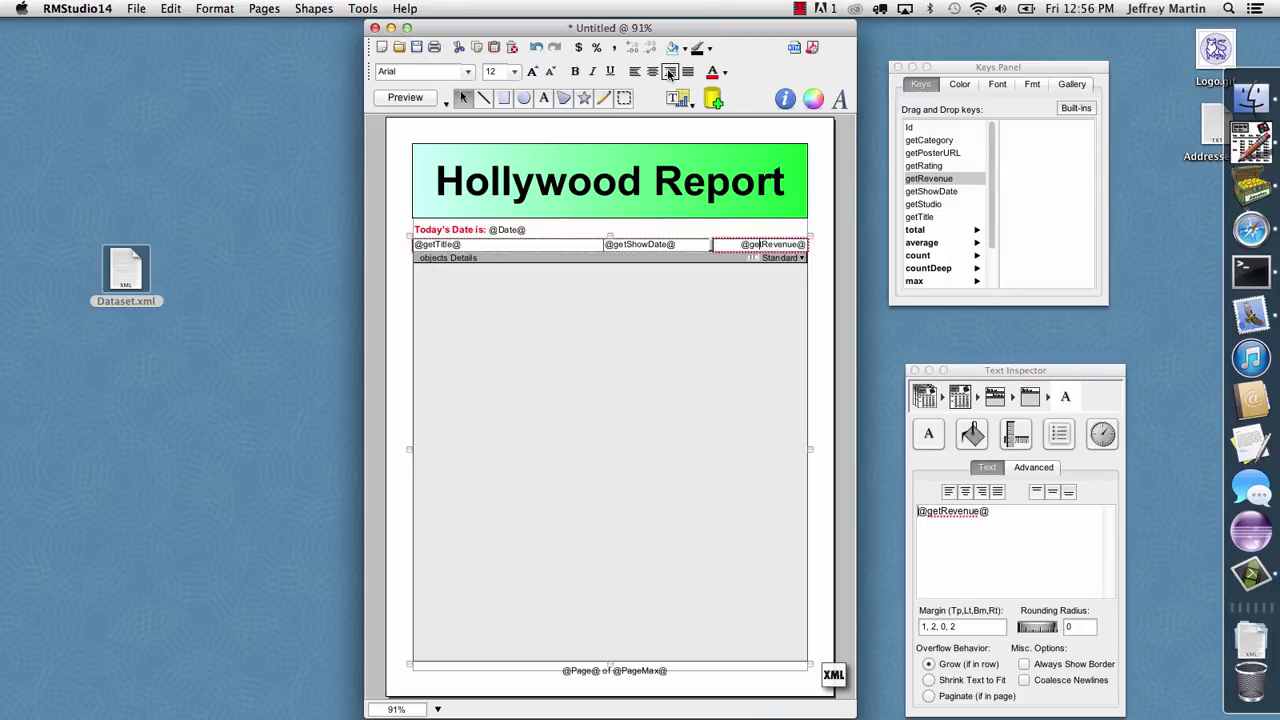
{"action": "left_click", "coordinate": [579, 48]}
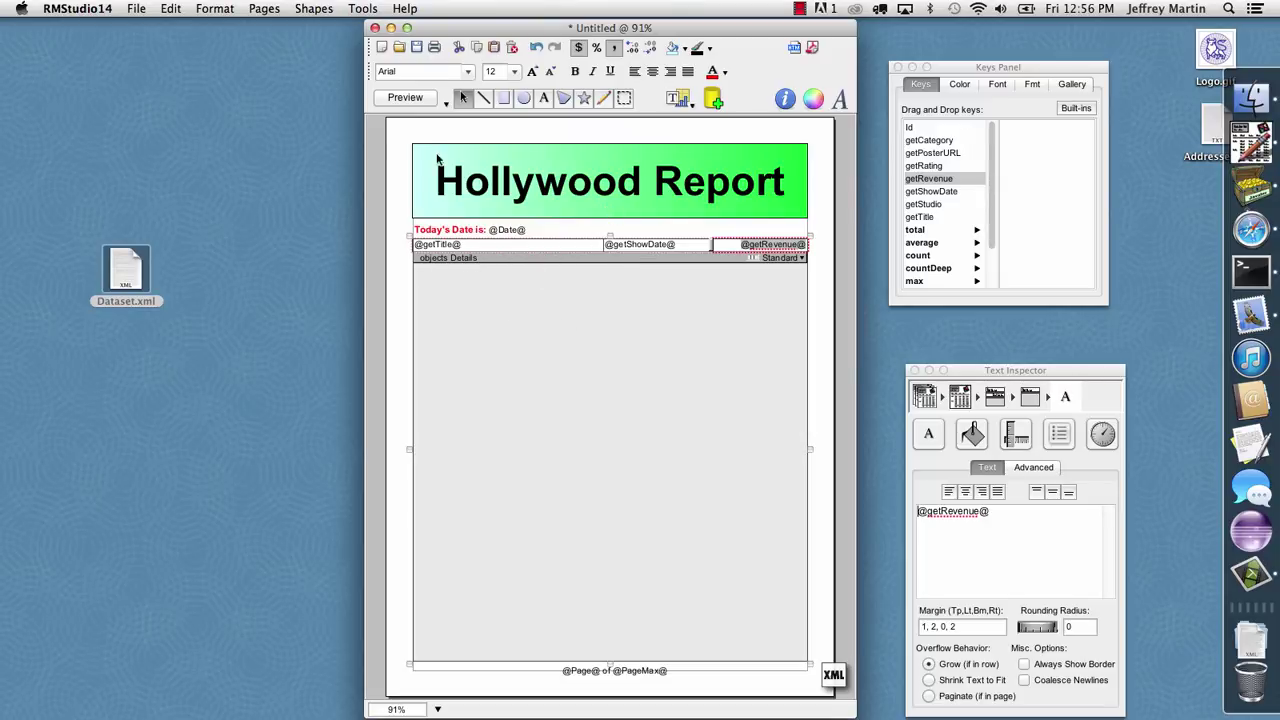
{"action": "left_click", "coordinate": [404, 98]}
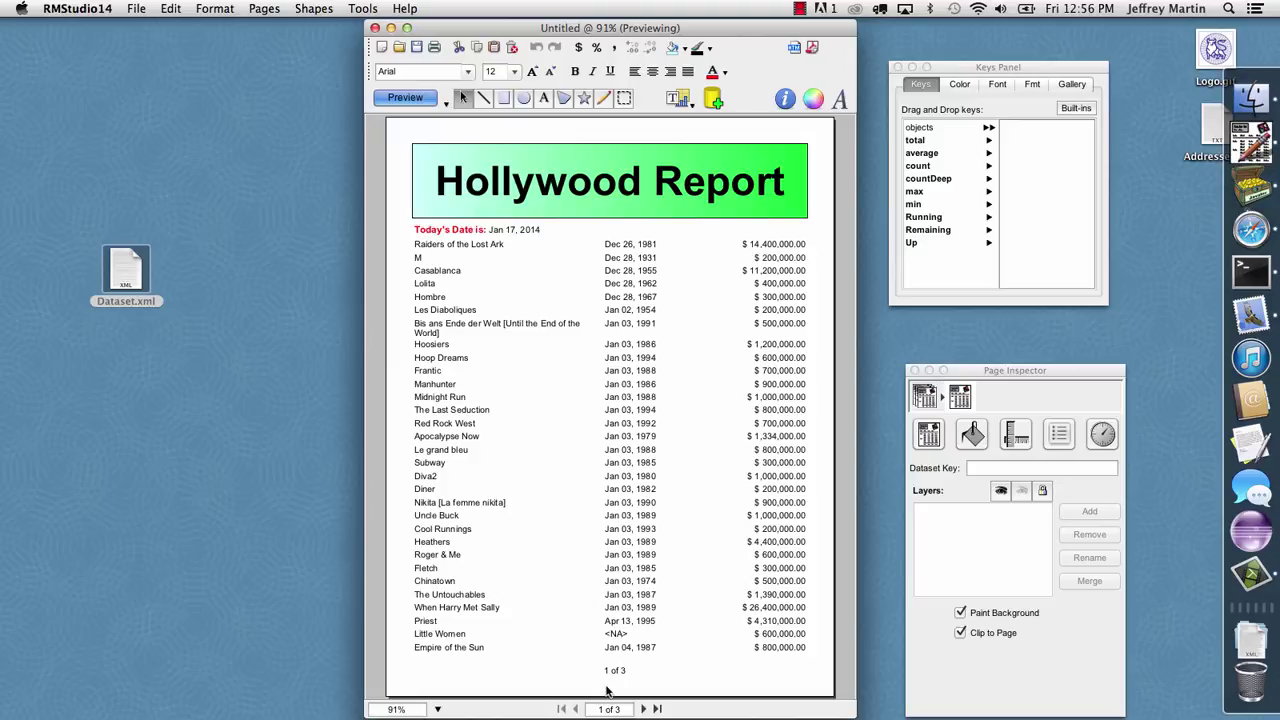
Page through all three preview pages and check the HTML version of the report
{"action": "left_click", "coordinate": [643, 709]}
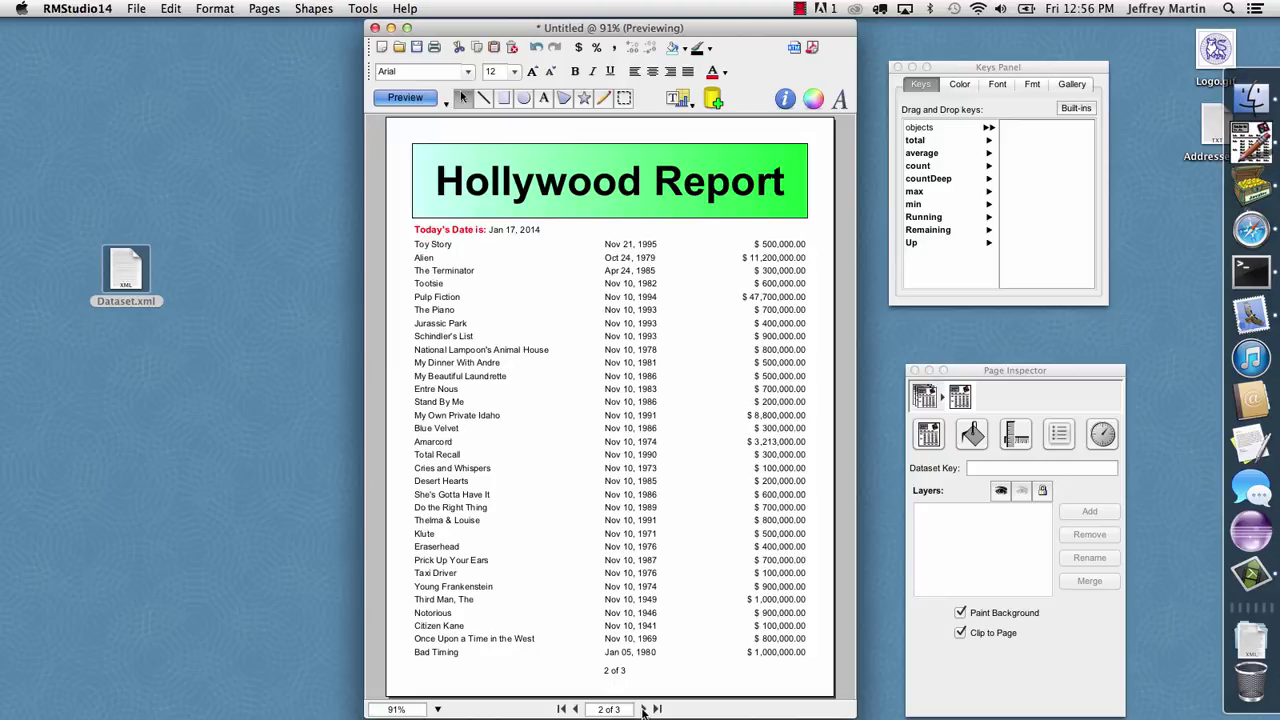
{"action": "left_click", "coordinate": [643, 709]}
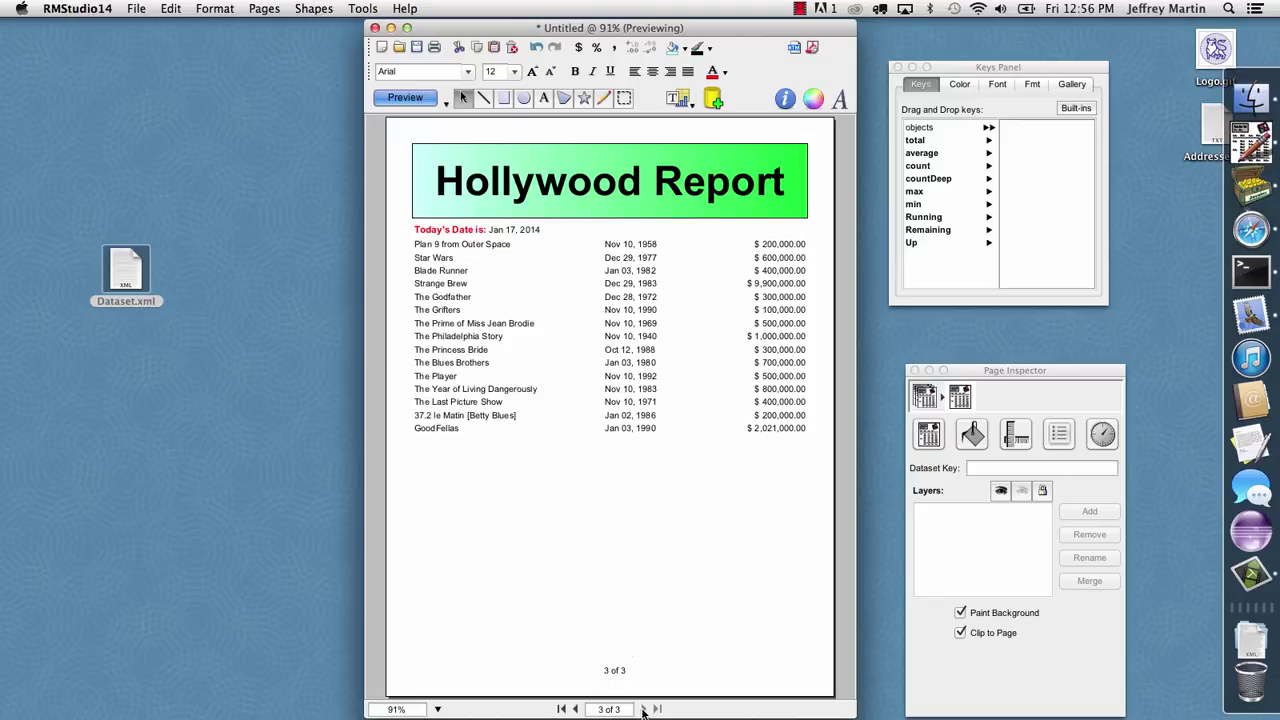
{"action": "left_click", "coordinate": [796, 47]}
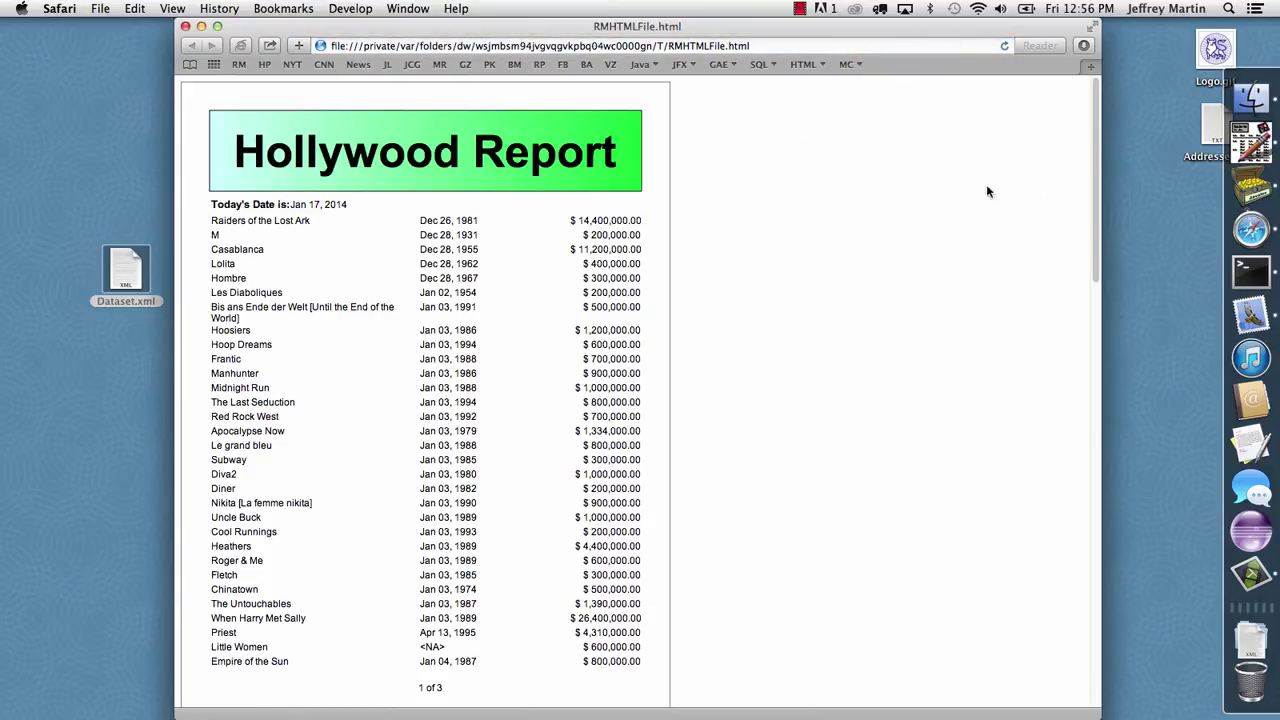
{"action": "scroll", "coordinate": [483, 330], "scroll_direction": "down", "scroll_amount": 5}
{"action": "scroll", "coordinate": [483, 330], "scroll_direction": "down", "scroll_amount": 10}
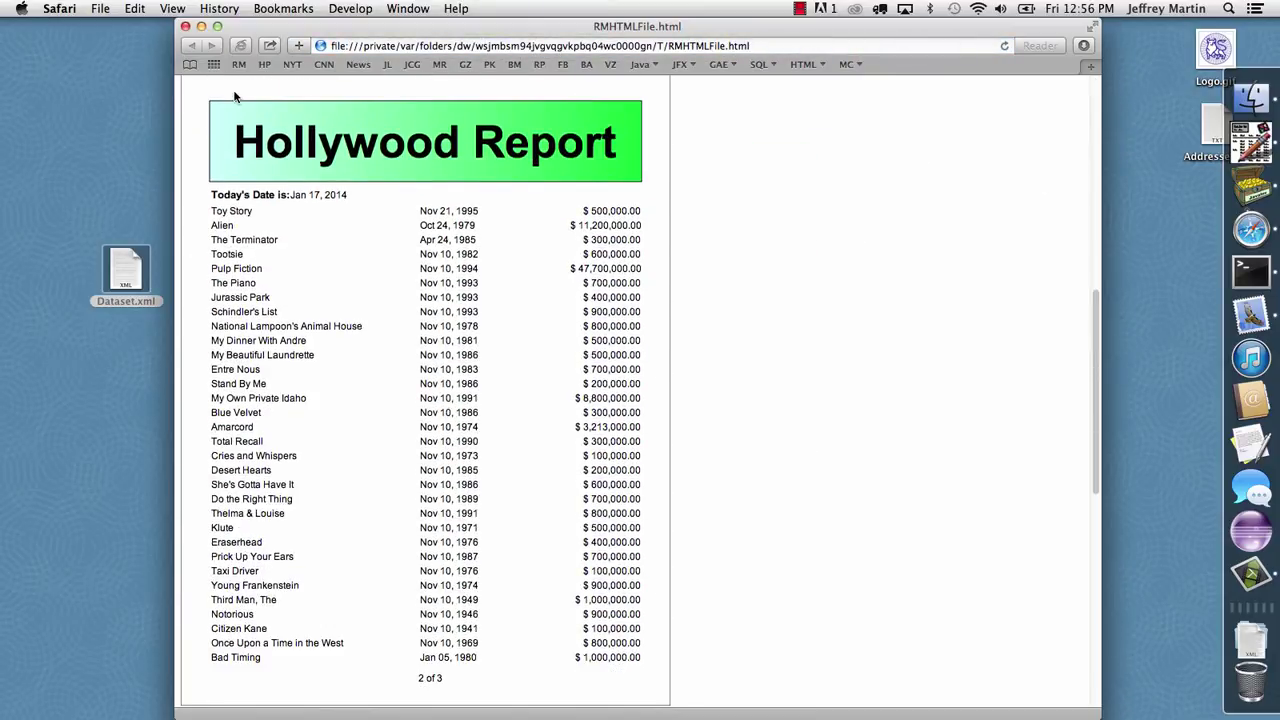
{"action": "left_click", "coordinate": [185, 26]}
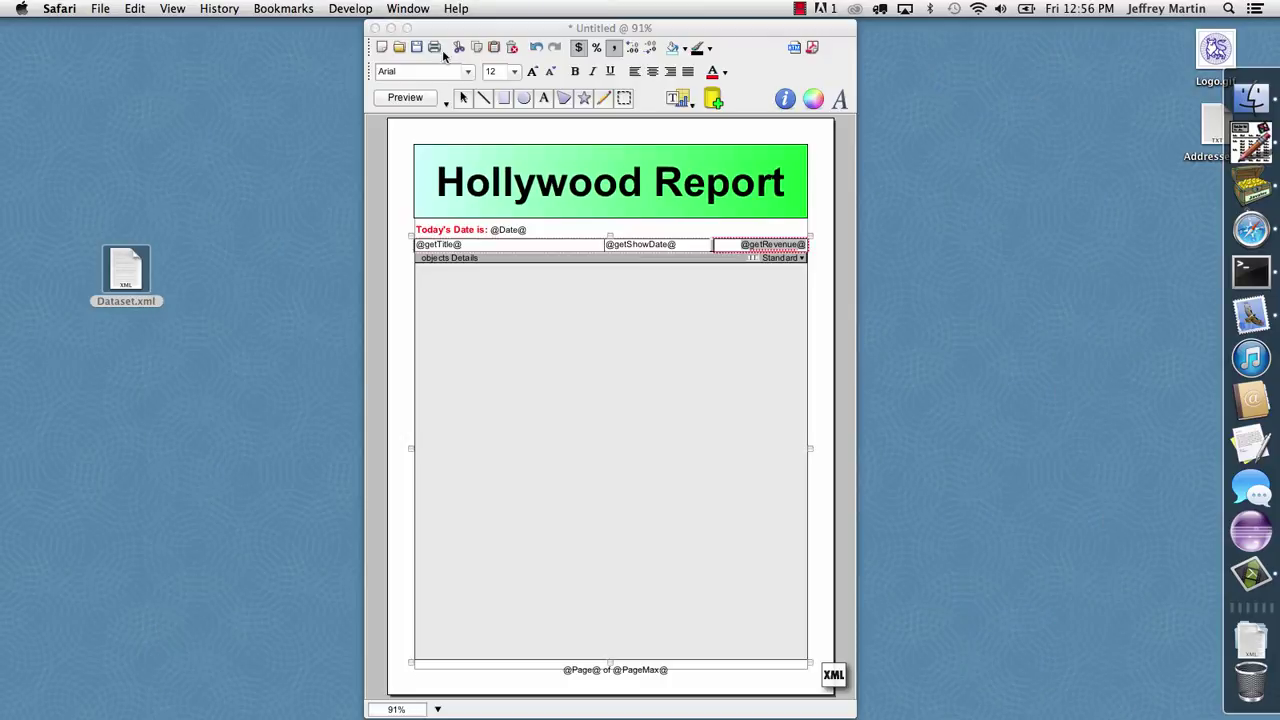
Check the PDF version of the report, then return to editing the layout
{"action": "left_click", "coordinate": [811, 48]}
{"action": "left_click_drag", "start_coordinate": [396, 33], "coordinate": [757, 36]}
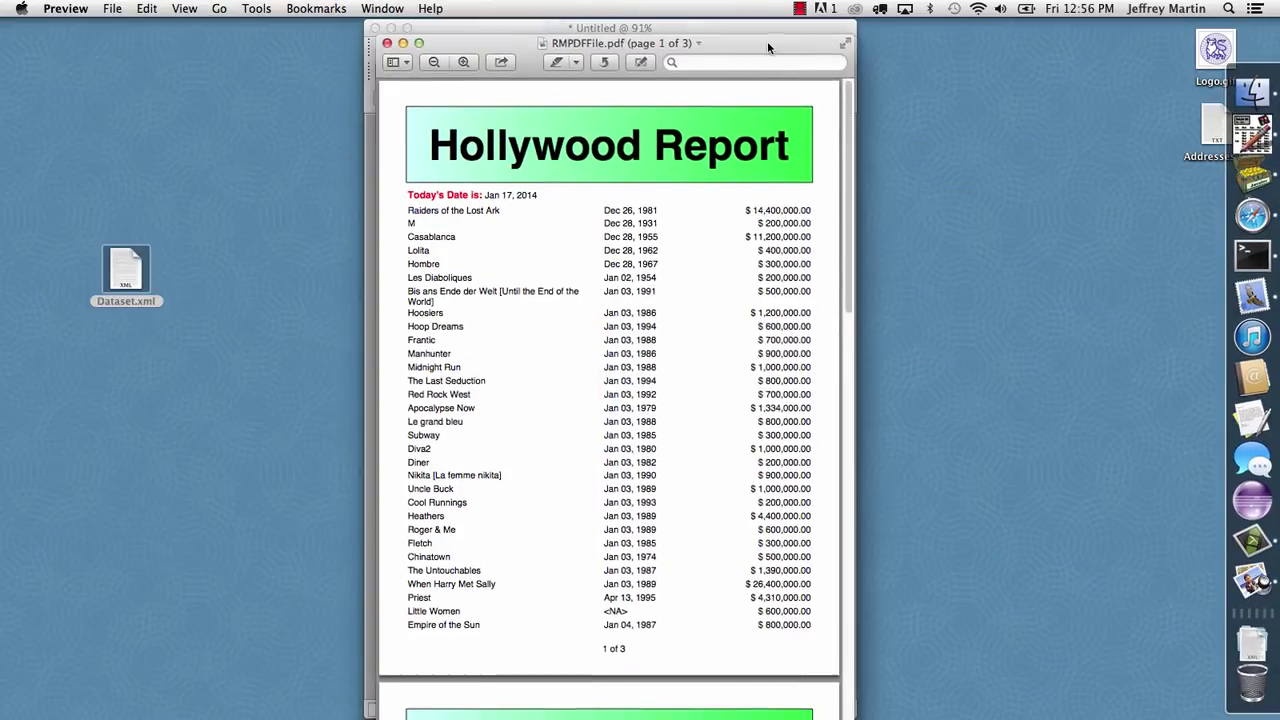
{"action": "scroll", "coordinate": [653, 305], "scroll_direction": "down", "scroll_amount": 5}
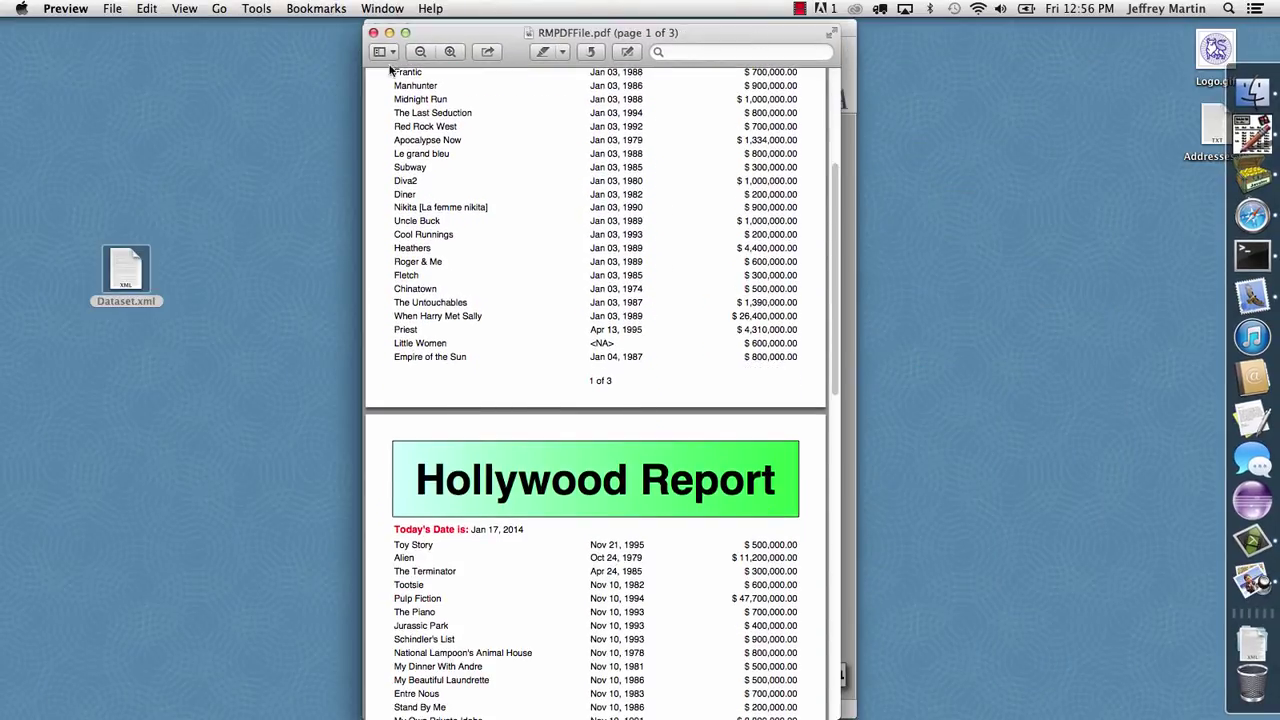
{"action": "left_click", "coordinate": [373, 32]}
{"action": "left_click", "coordinate": [570, 354]}
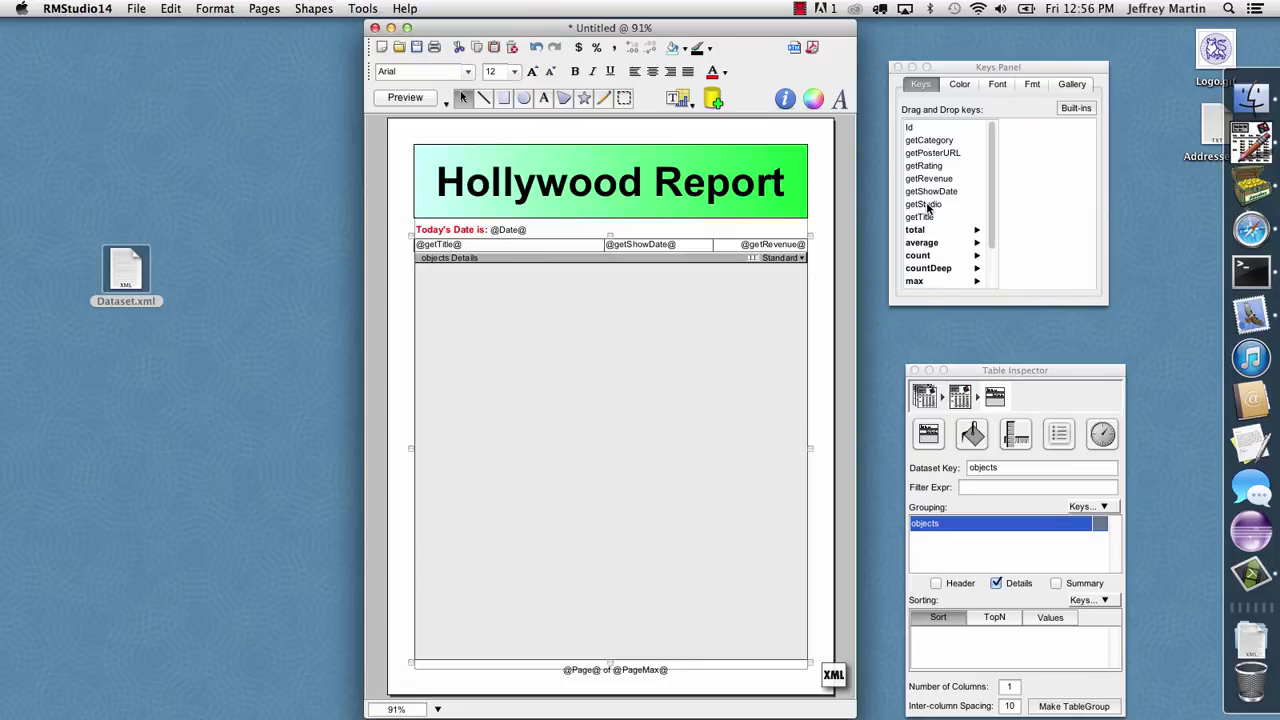
{"action": "left_click_drag", "start_coordinate": [920, 207], "coordinate": [948, 539]}
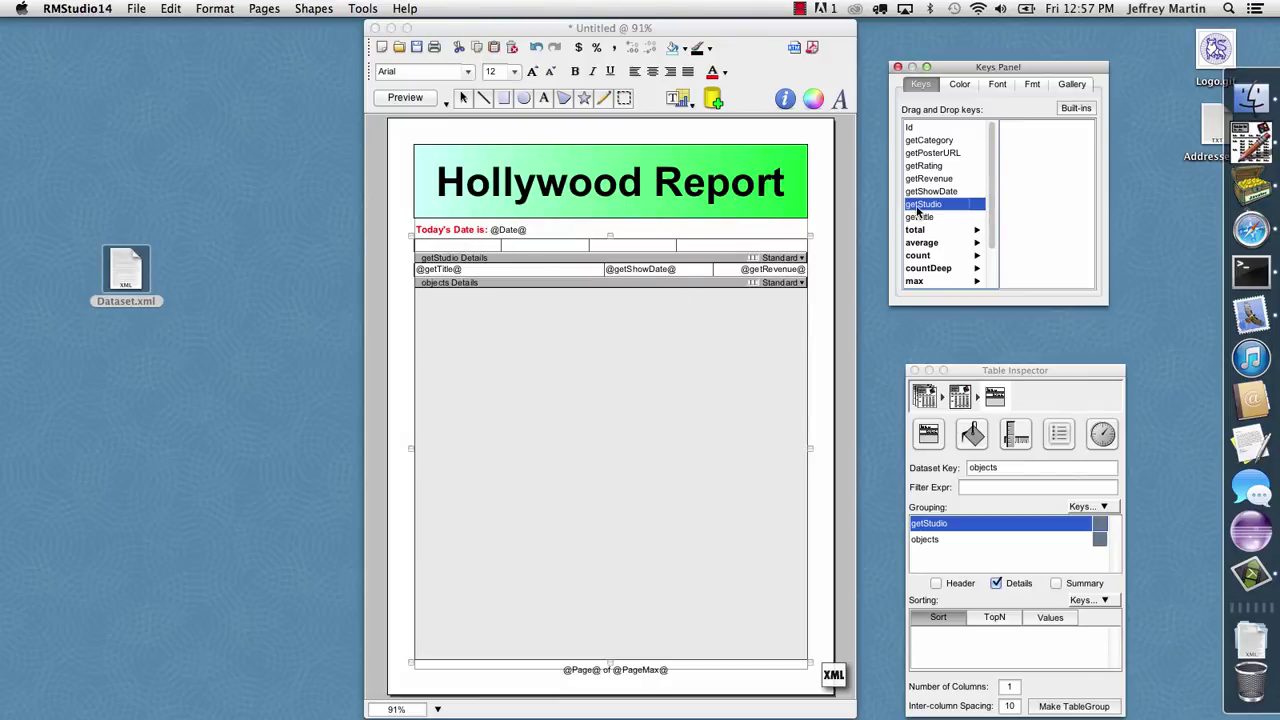
{"action": "left_click_drag", "start_coordinate": [928, 208], "coordinate": [480, 248]}
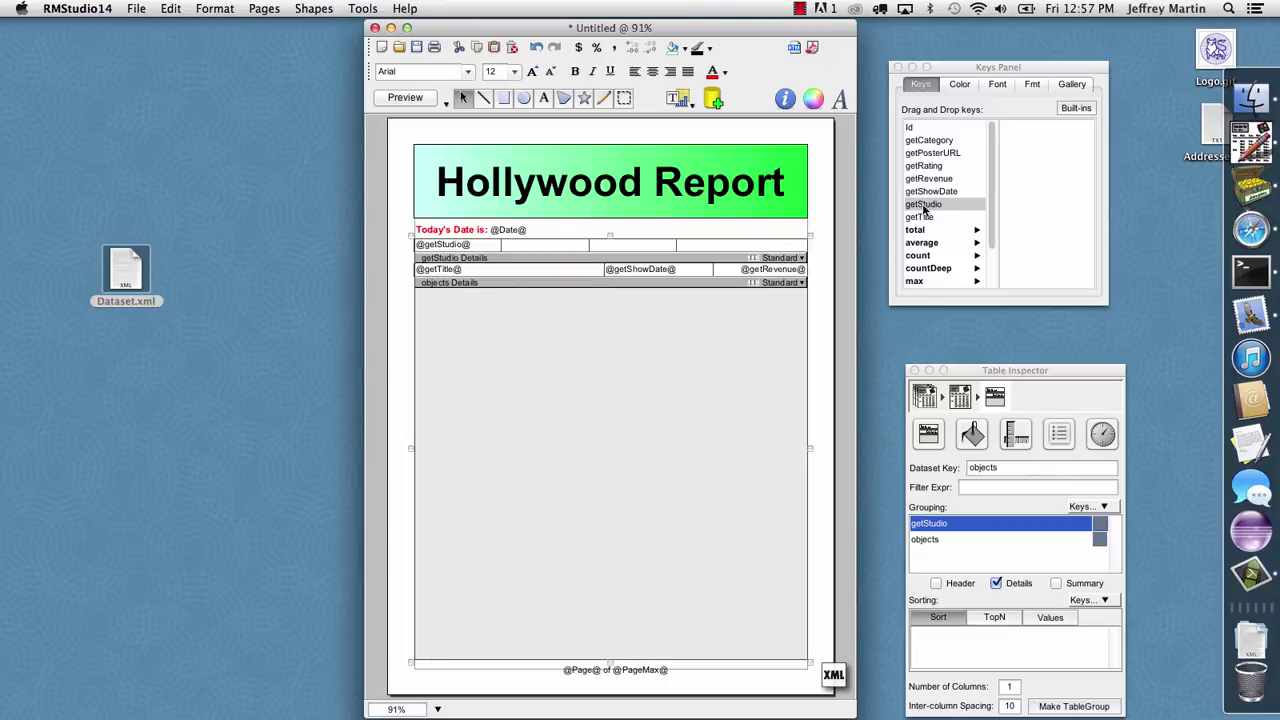
{"action": "left_click", "coordinate": [925, 230]}
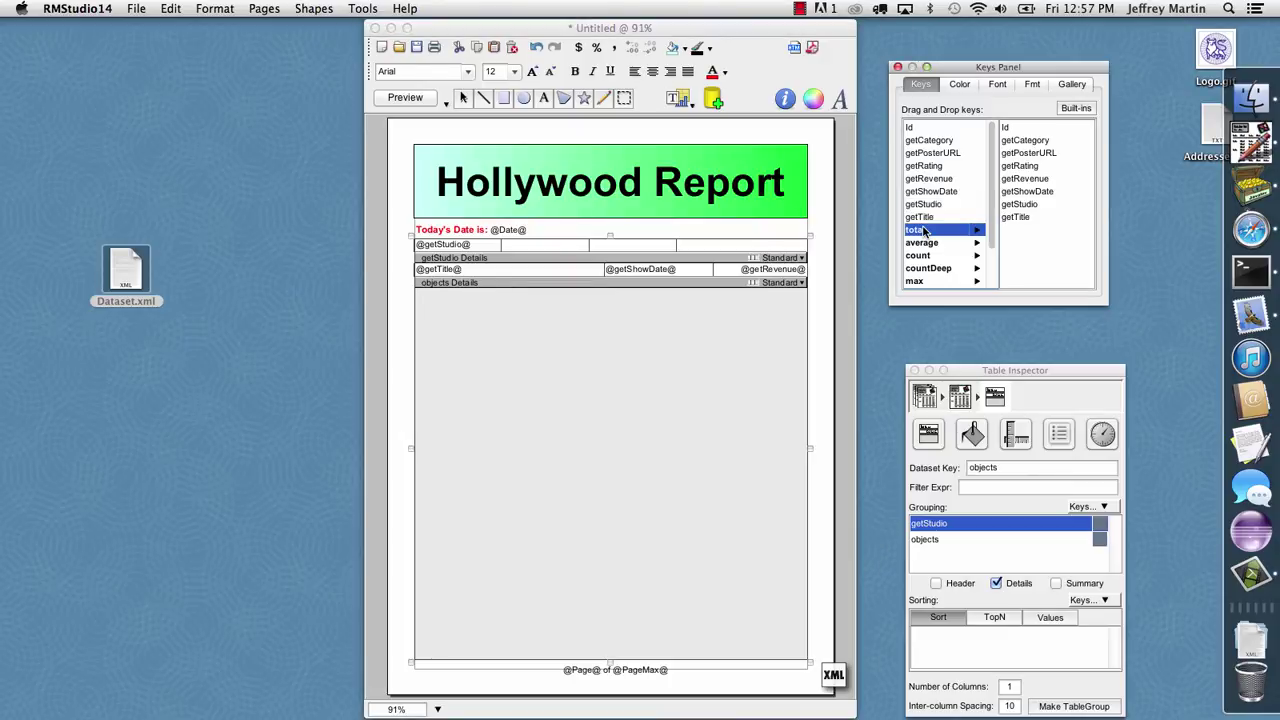
{"action": "left_click_drag", "start_coordinate": [1022, 179], "coordinate": [745, 246]}
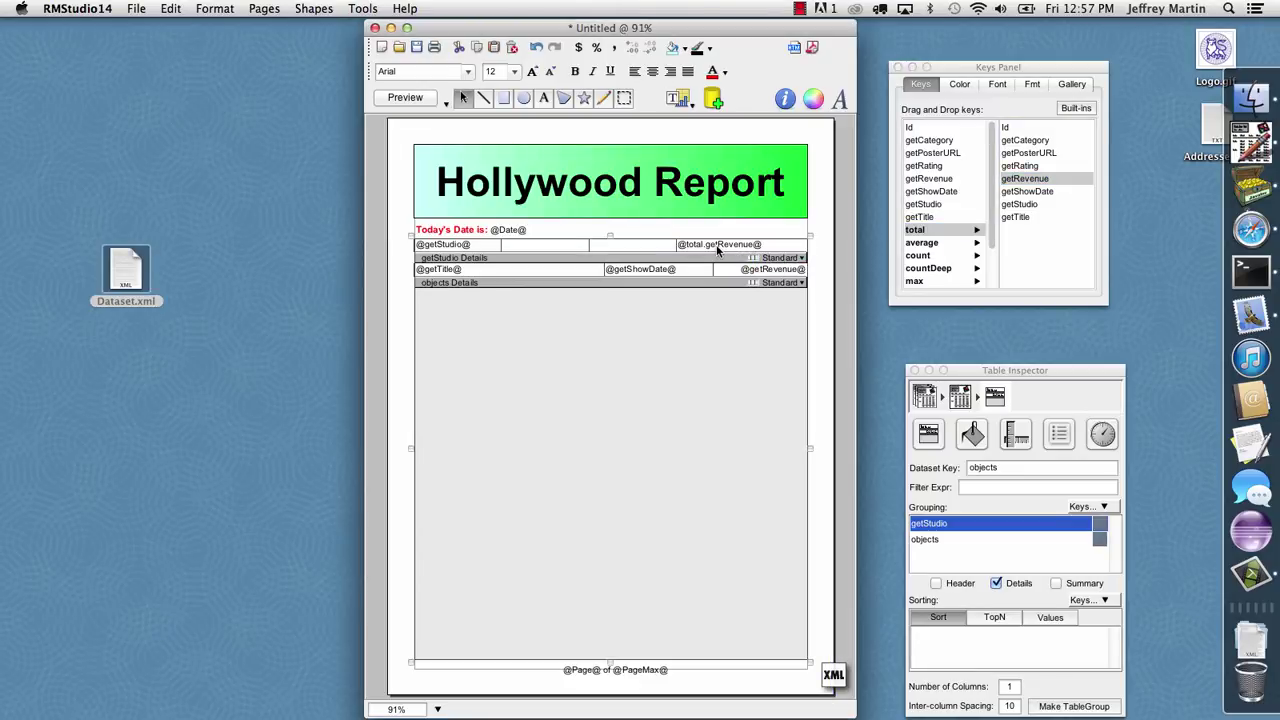
{"action": "left_click", "coordinate": [630, 251]}
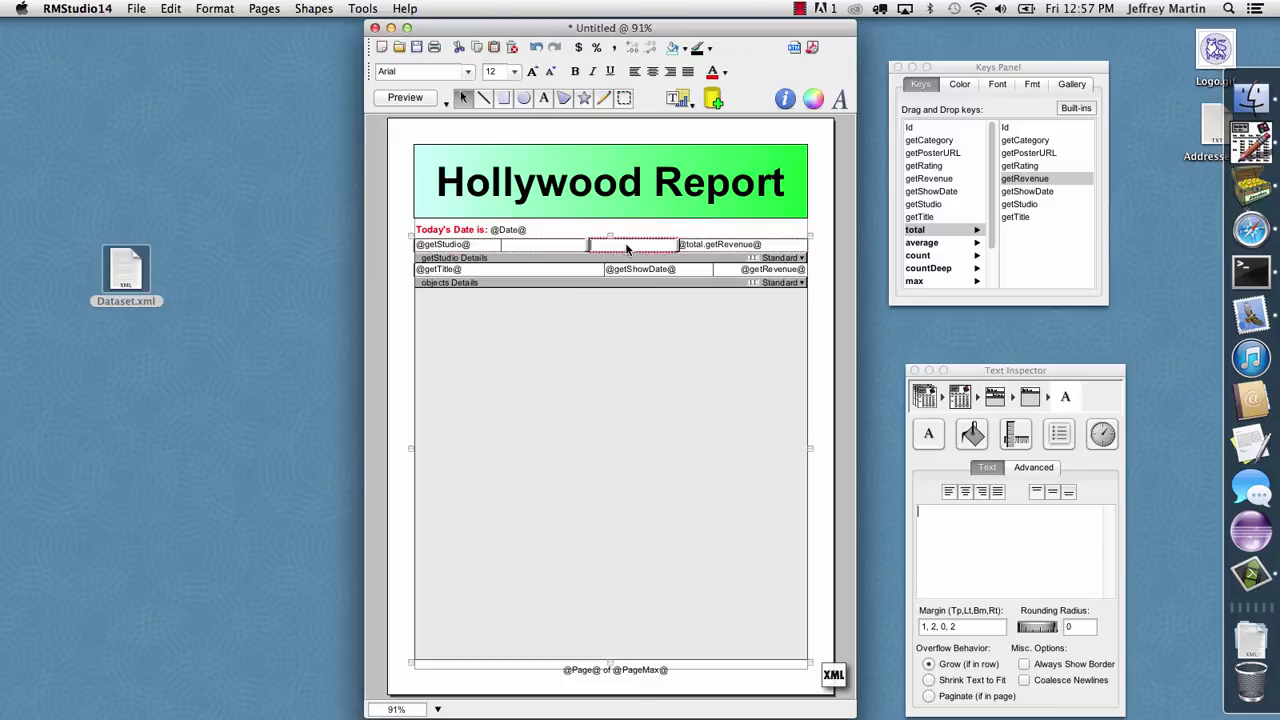
{"action": "left_click", "coordinate": [804, 241]}
{"action": "key", "text": "Delete"}
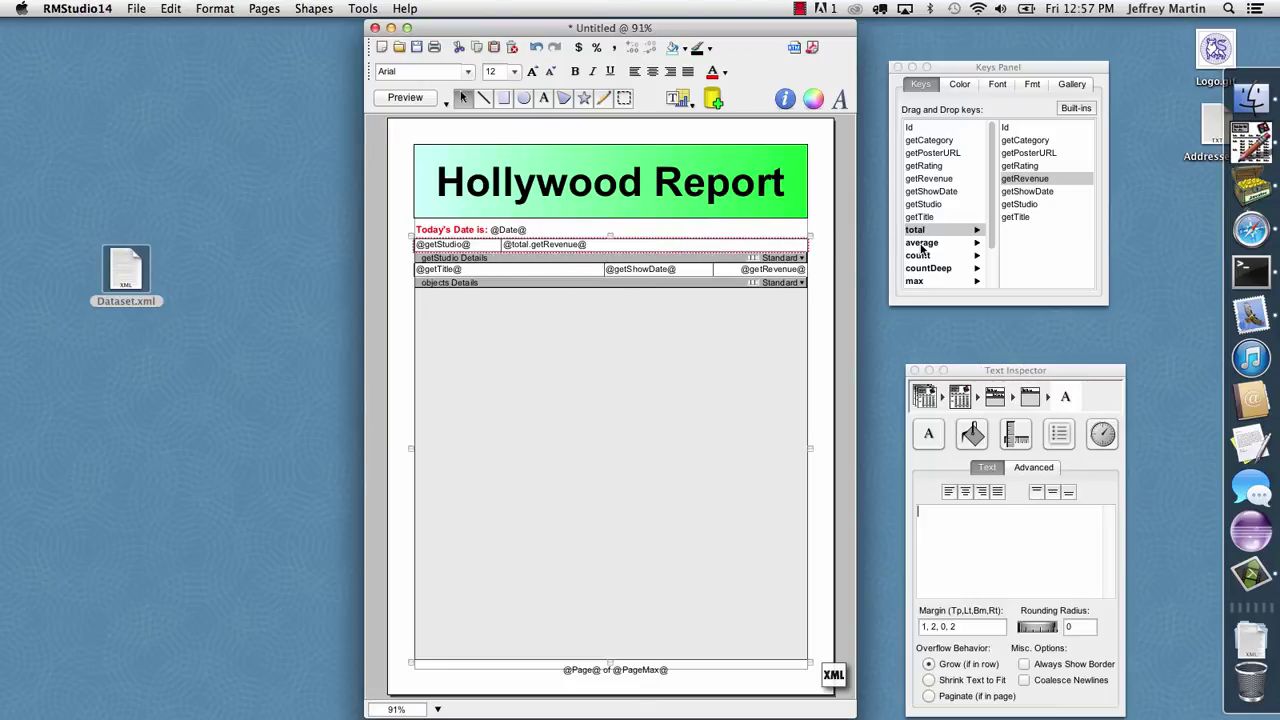
{"action": "left_click", "coordinate": [452, 240]}
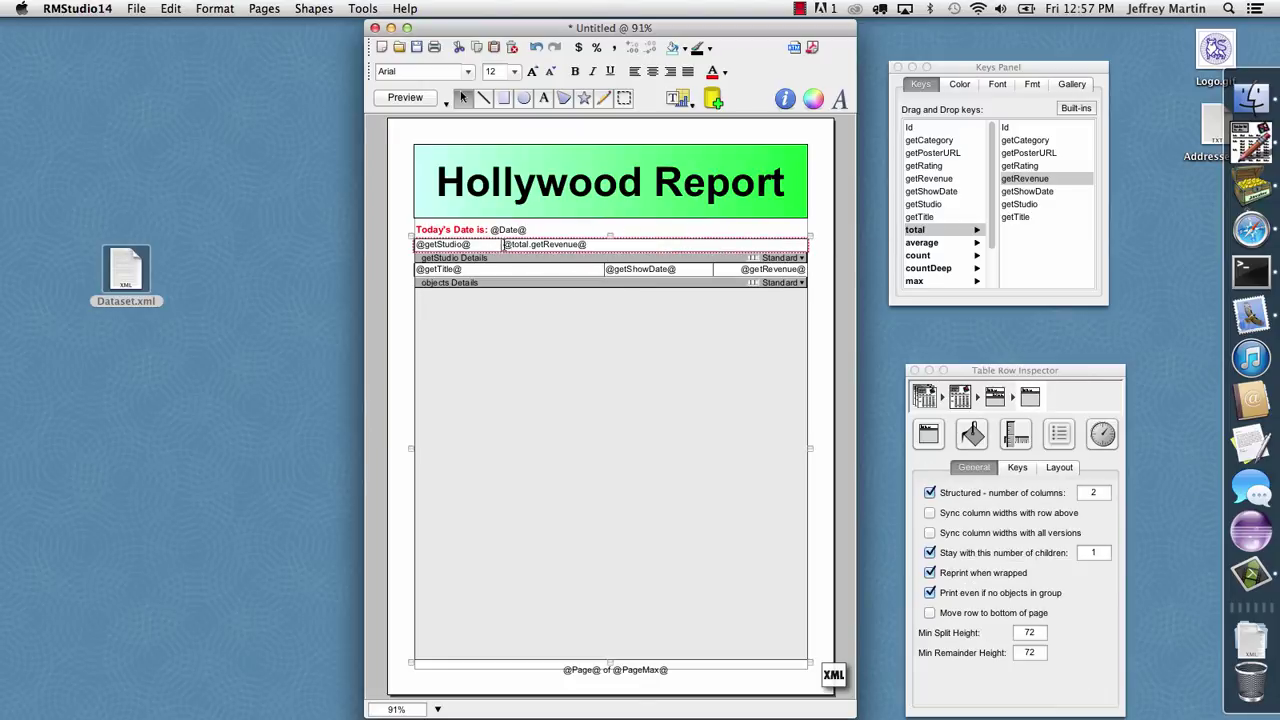
{"action": "left_click_drag", "start_coordinate": [504, 244], "coordinate": [604, 245]}
Right-align the revenue total as currency and make the studio header row taller
{"action": "left_click", "coordinate": [670, 71]}
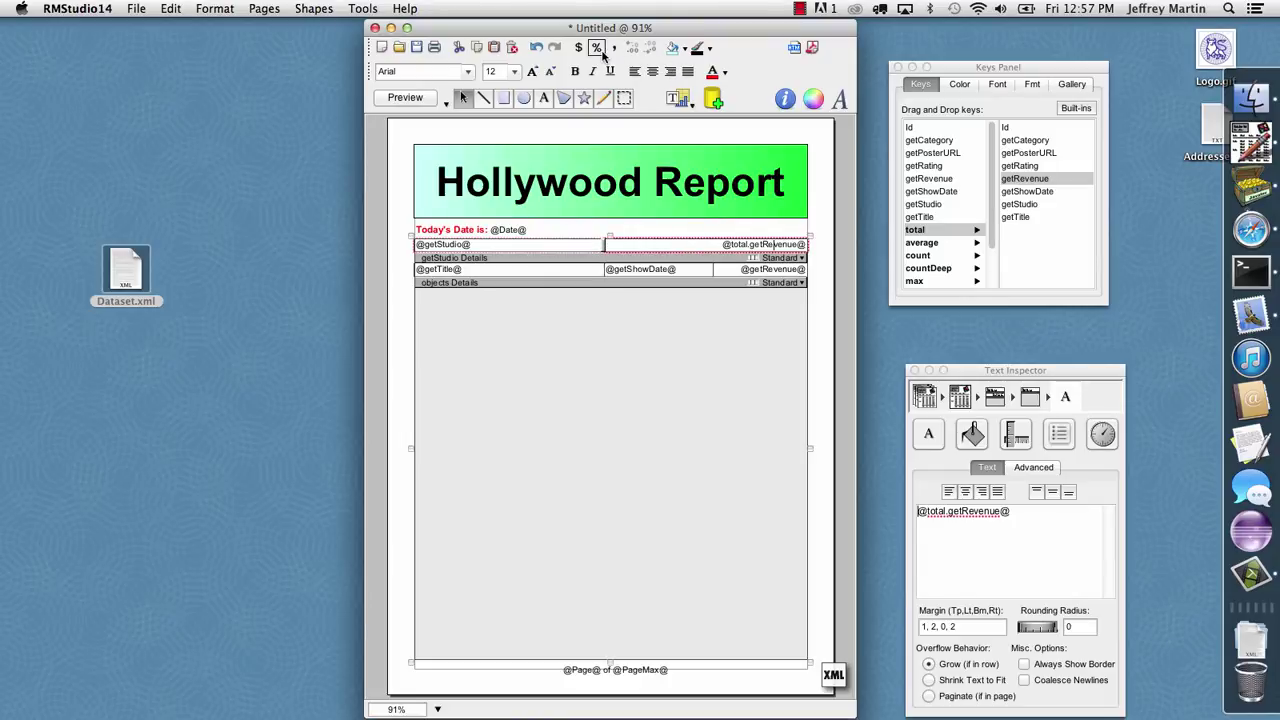
{"action": "left_click", "coordinate": [578, 47]}
{"action": "left_click_drag", "start_coordinate": [604, 256], "coordinate": [604, 265]}
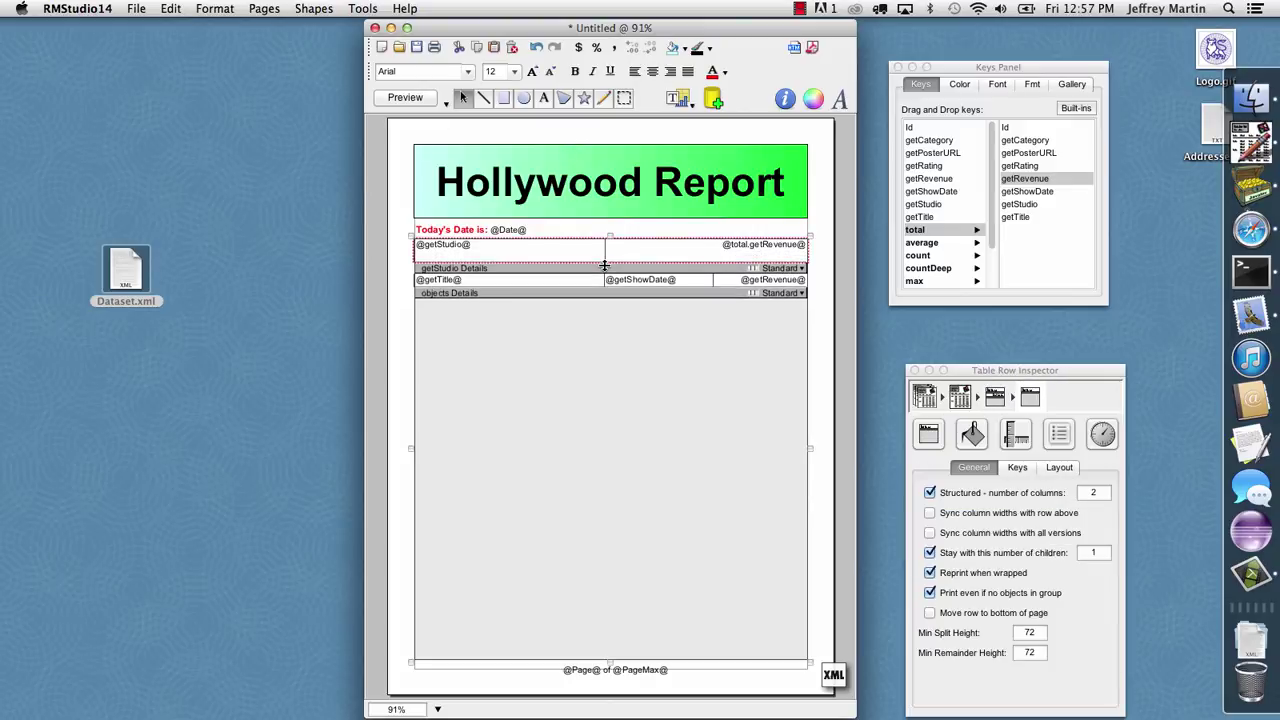
Make the header text bold and two sizes larger, and fill the row with peach
{"action": "left_click", "coordinate": [575, 71]}
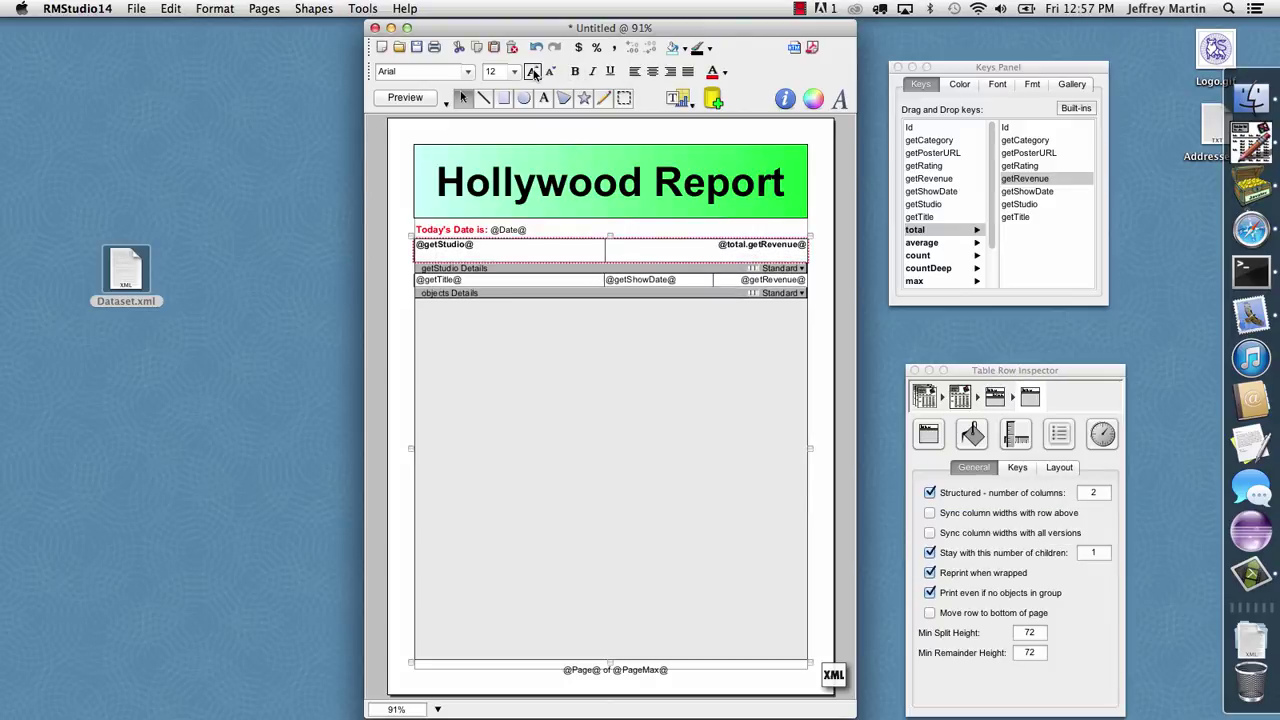
{"action": "left_click", "coordinate": [533, 72]}
{"action": "left_click", "coordinate": [533, 72]}
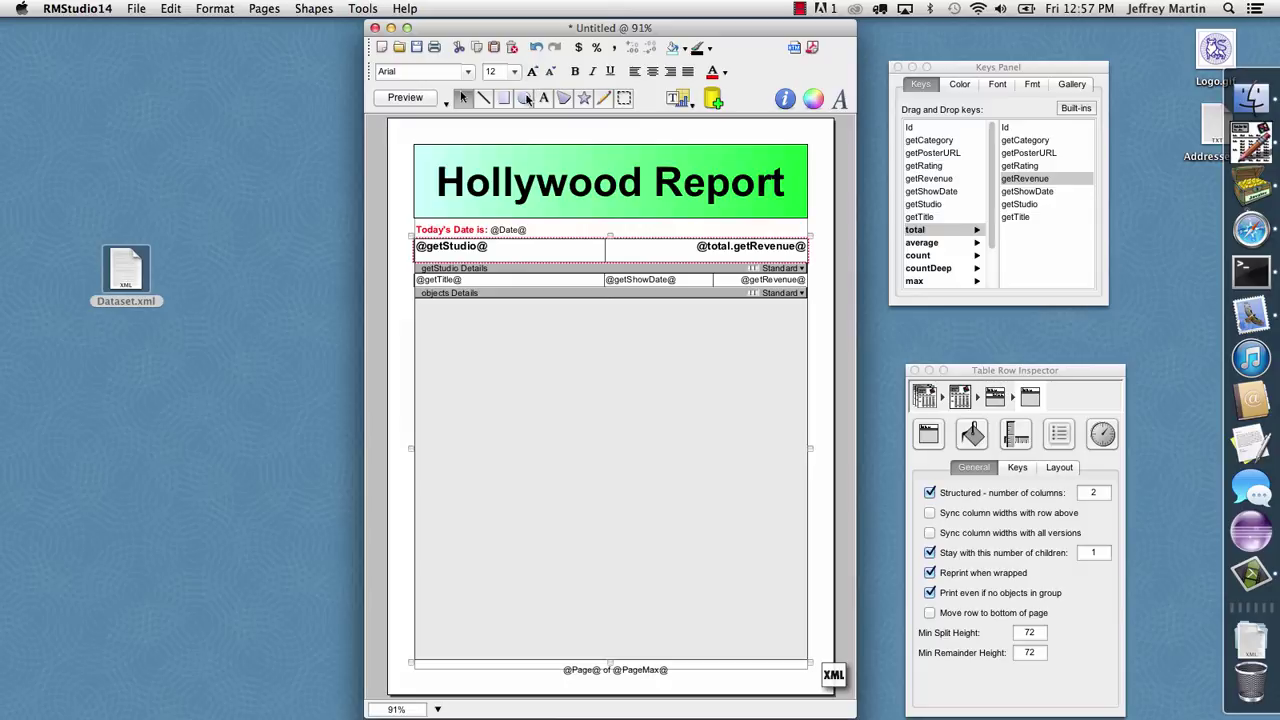
{"action": "left_click", "coordinate": [676, 50]}
{"action": "left_click", "coordinate": [702, 139]}
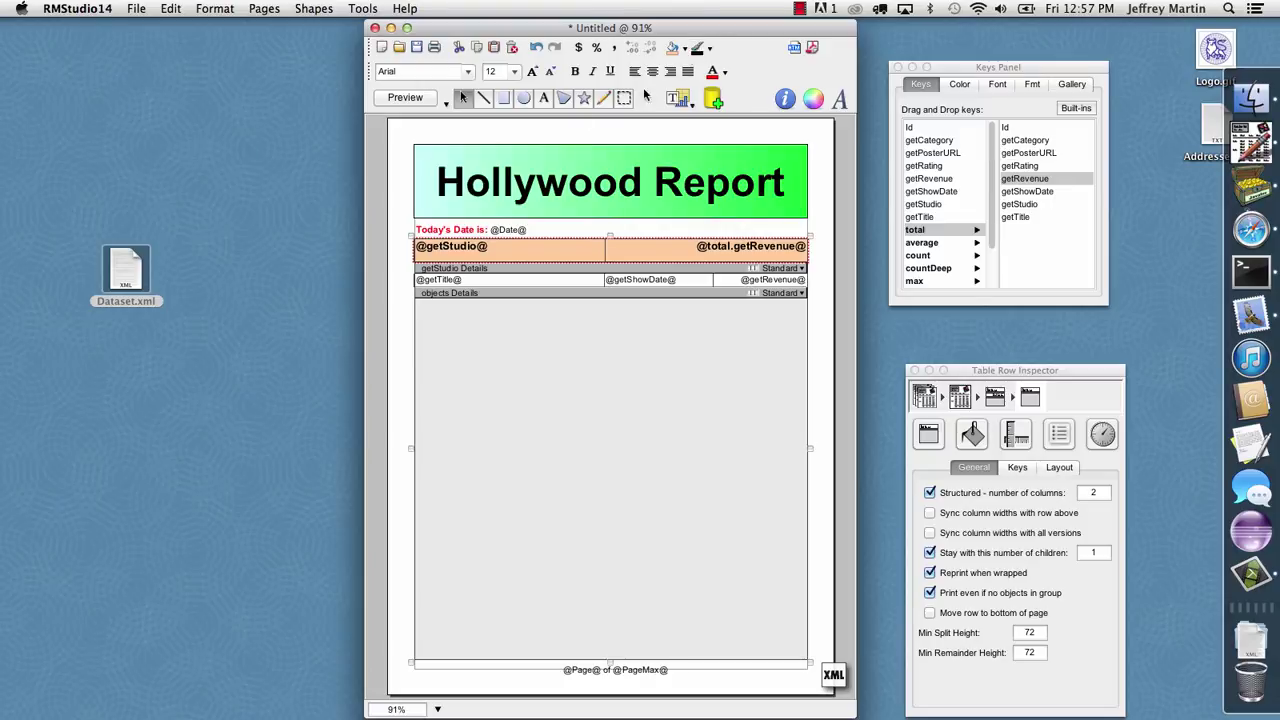
{"action": "left_click", "coordinate": [404, 98]}
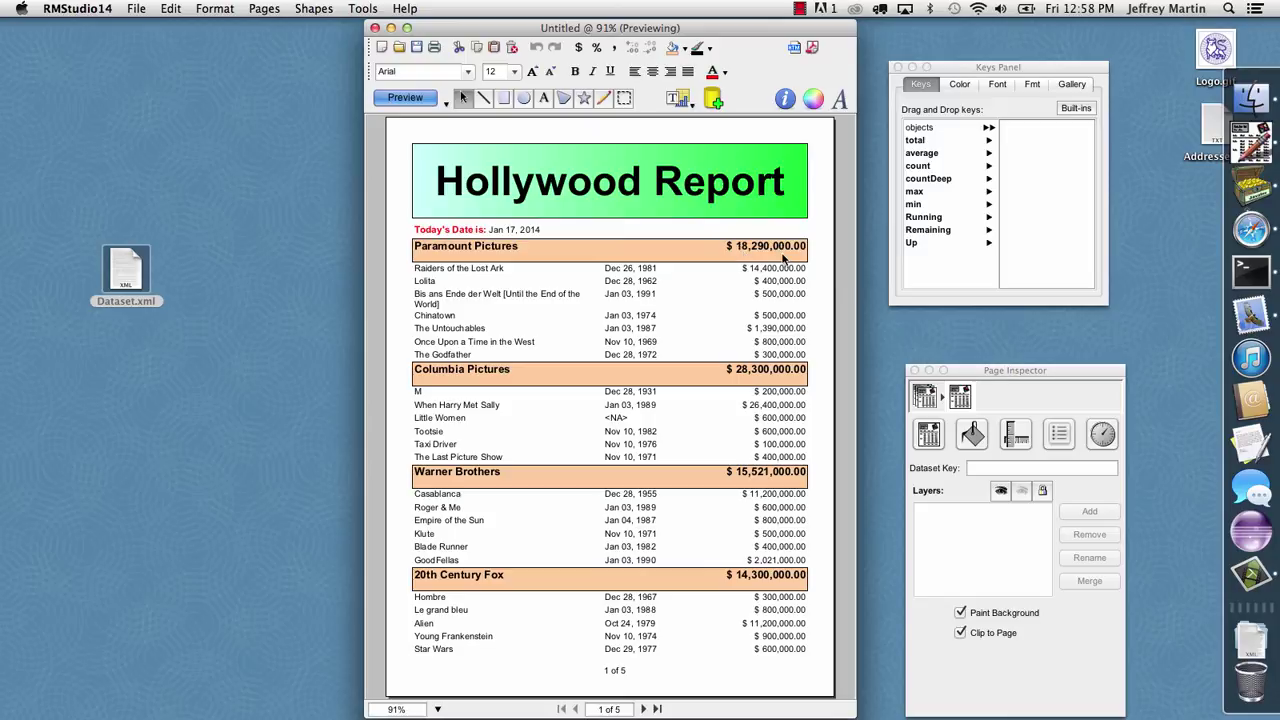
Back in the layout, set the movie-level sorting to getRevenue, then getTitle
{"action": "left_click", "coordinate": [406, 98]}
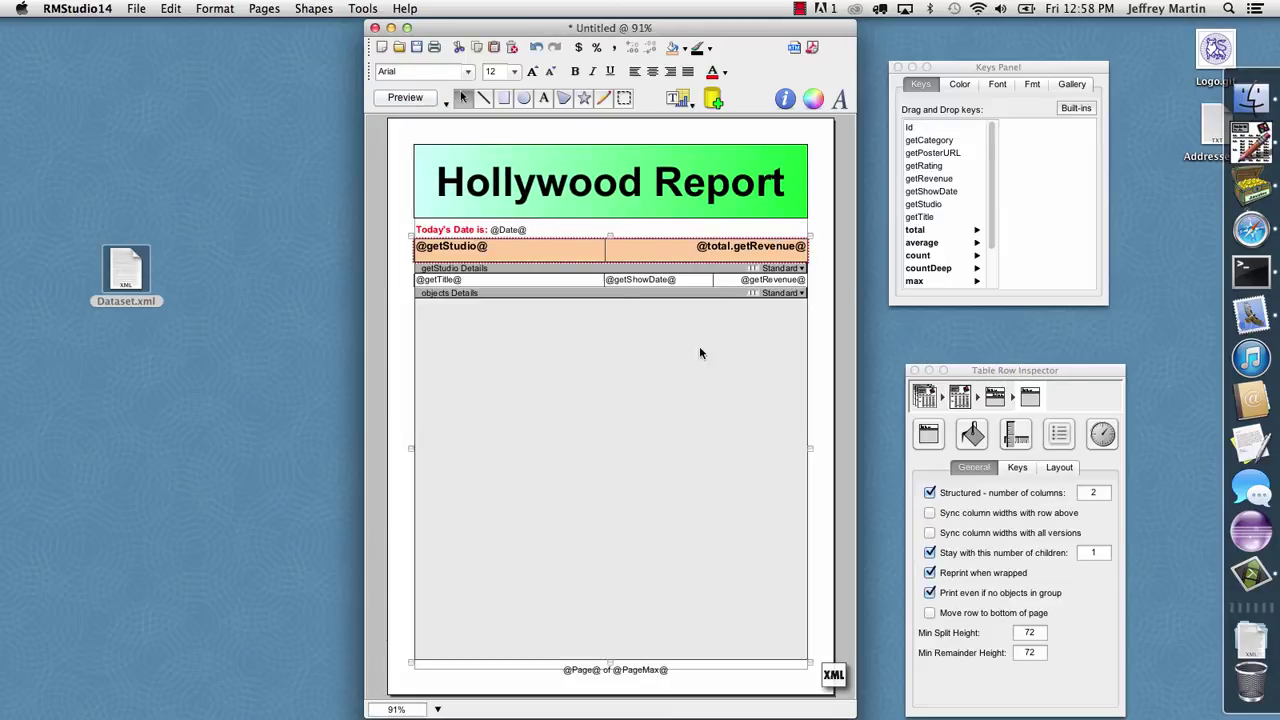
{"action": "left_click", "coordinate": [606, 337]}
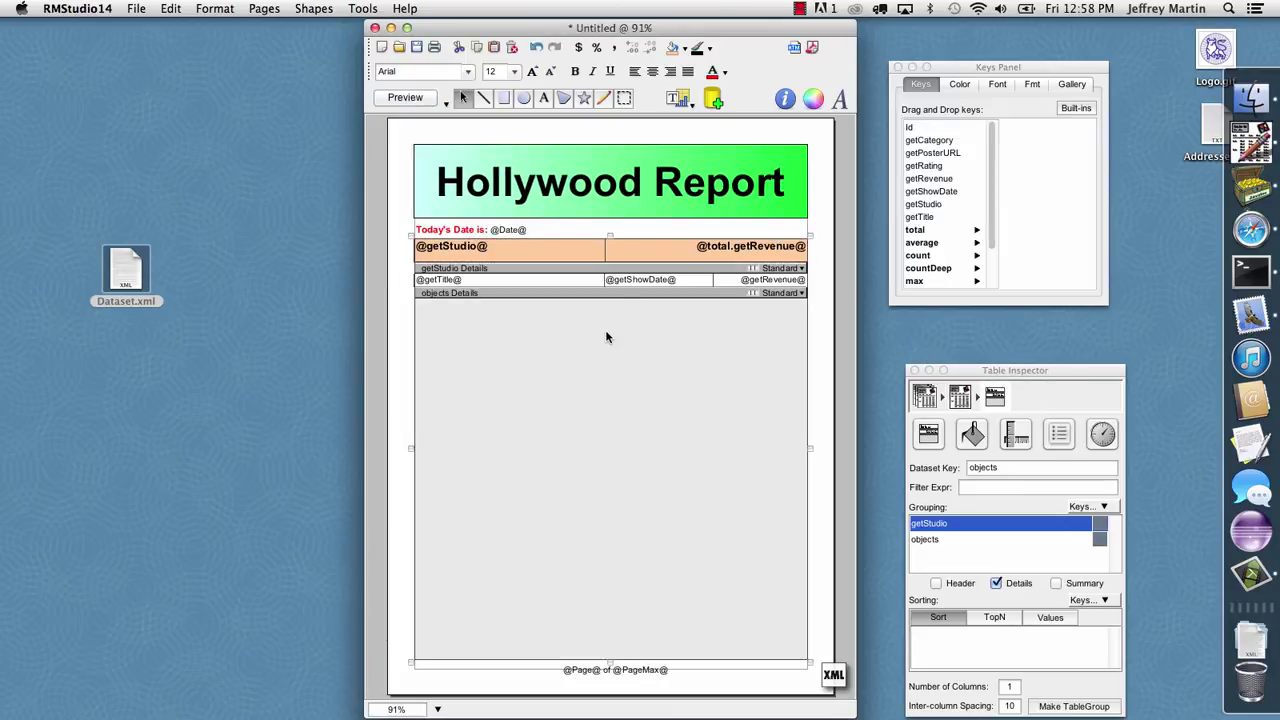
{"action": "left_click", "coordinate": [950, 540]}
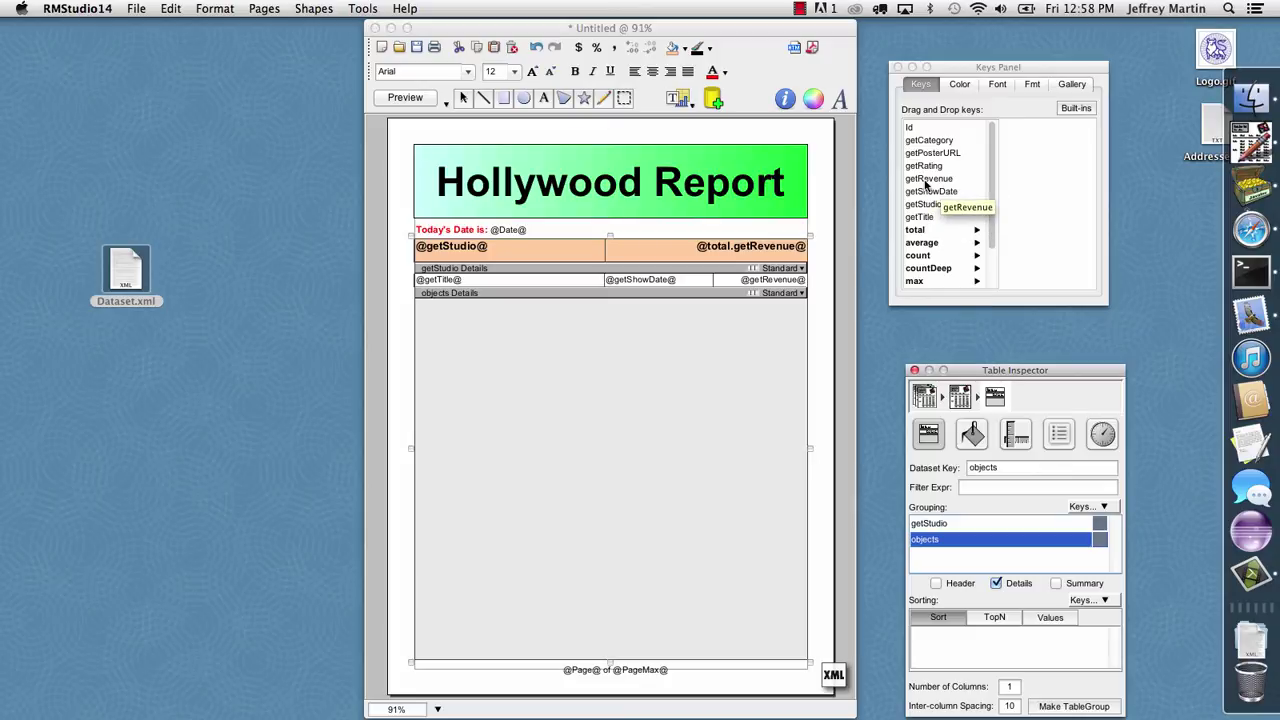
{"action": "left_click_drag", "start_coordinate": [926, 179], "coordinate": [962, 650]}
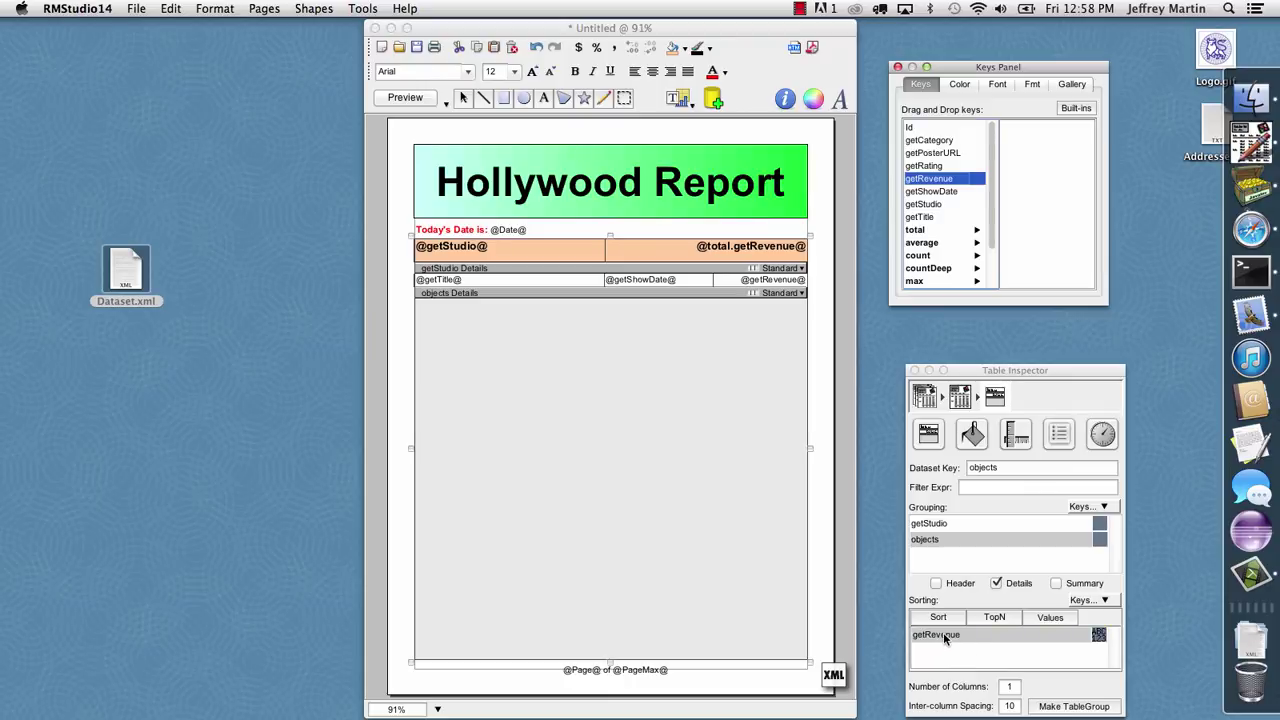
{"action": "left_click", "coordinate": [1099, 636]}
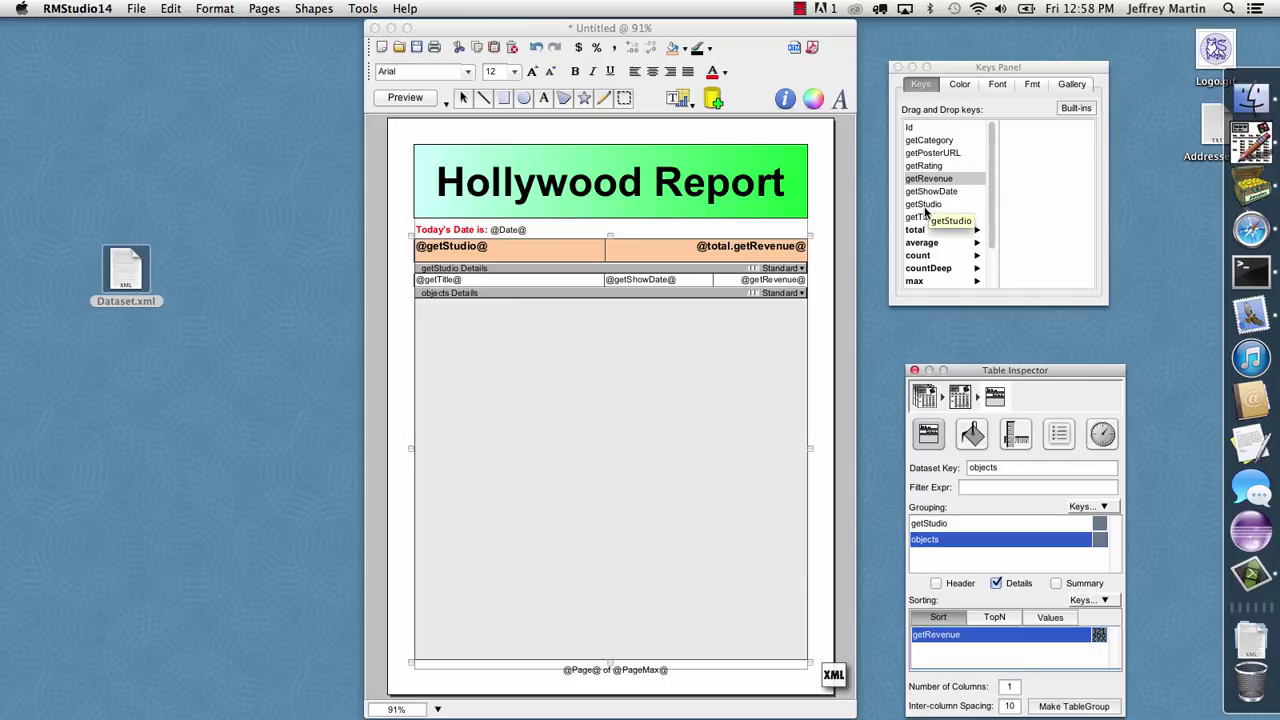
{"action": "left_click_drag", "start_coordinate": [922, 216], "coordinate": [967, 651]}
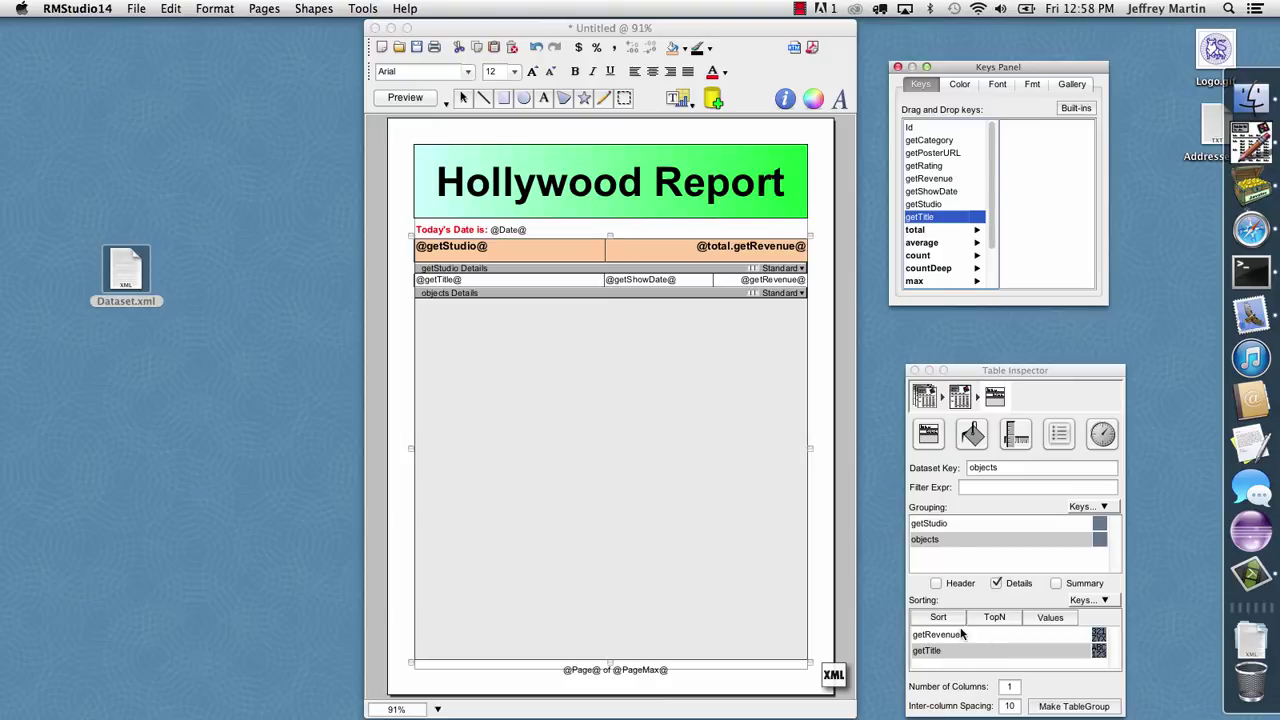
Sort the getStudio groups by total.getRevenue in descending order
{"action": "left_click", "coordinate": [941, 524]}
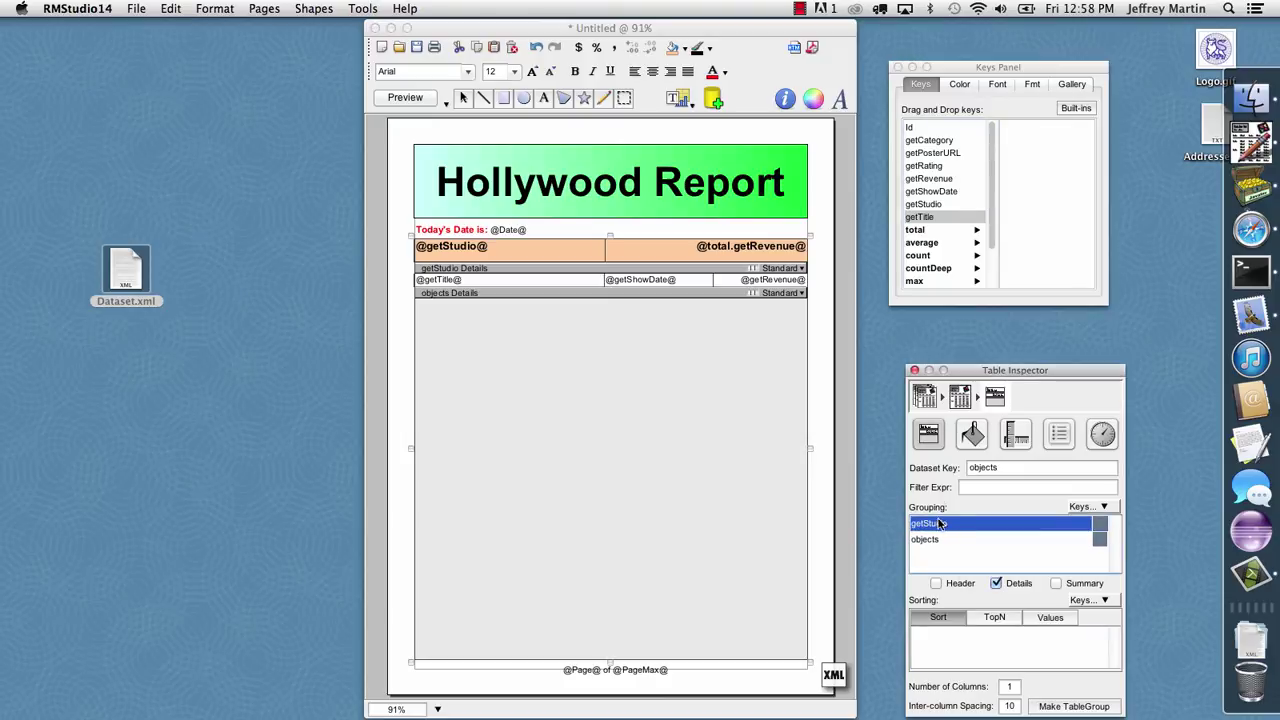
{"action": "left_click", "coordinate": [924, 231]}
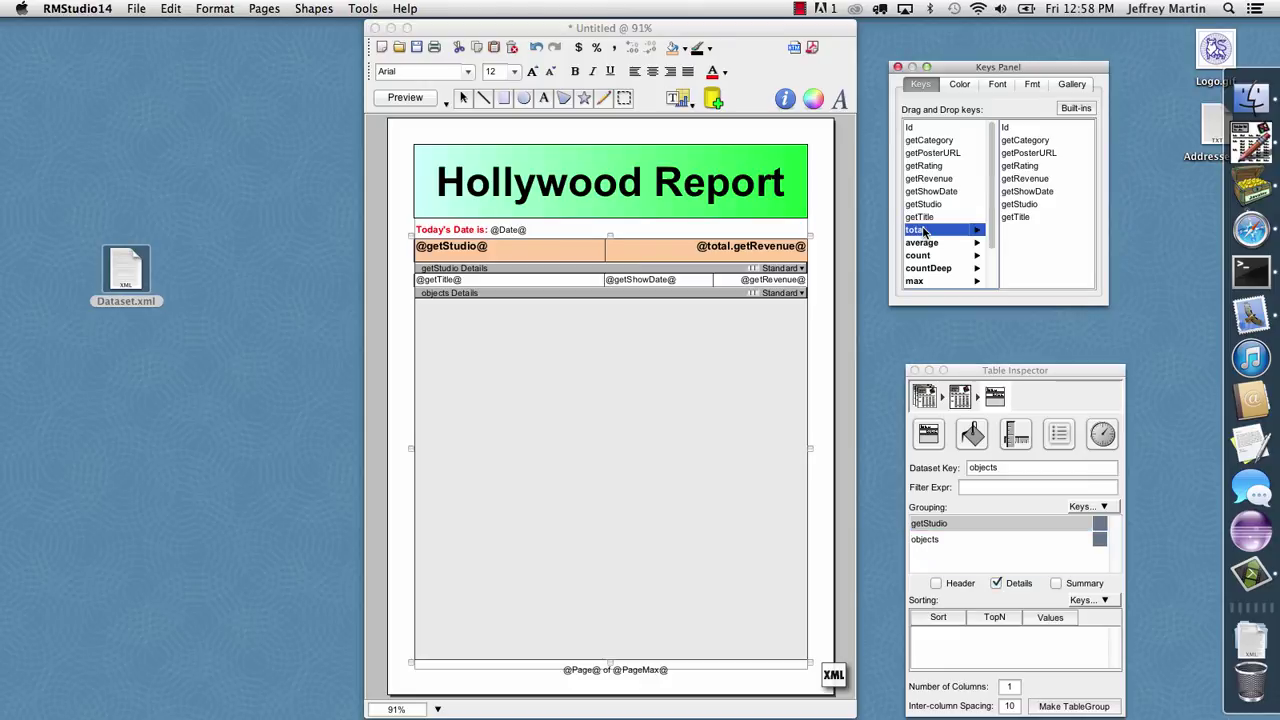
{"action": "left_click_drag", "start_coordinate": [1016, 178], "coordinate": [981, 648]}
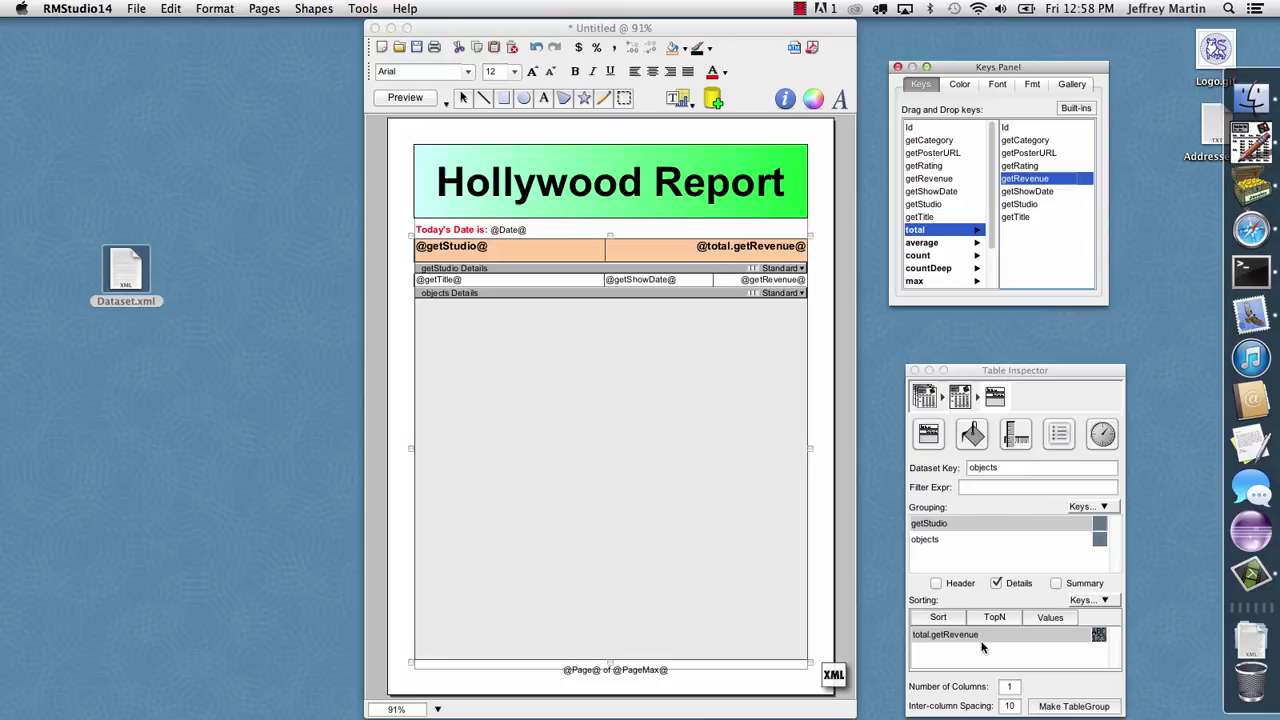
{"action": "left_click", "coordinate": [1098, 635]}
{"action": "left_click", "coordinate": [1098, 635]}
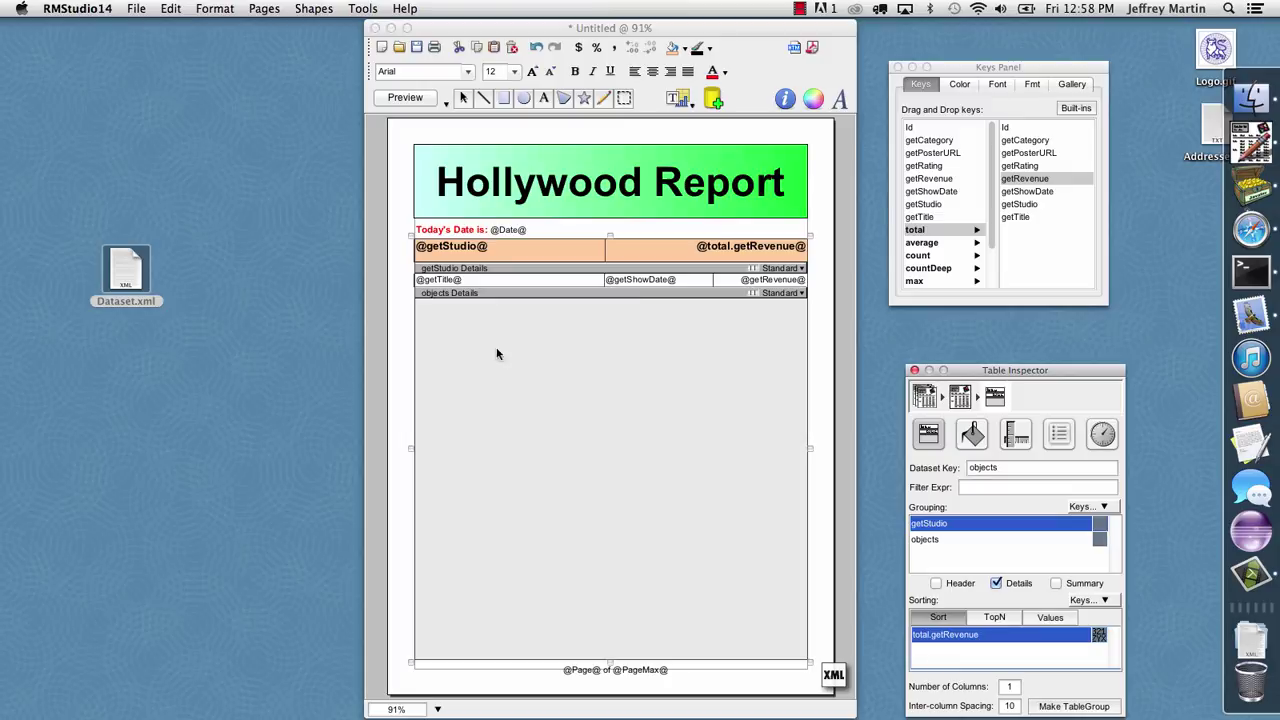
{"action": "left_click", "coordinate": [404, 98]}
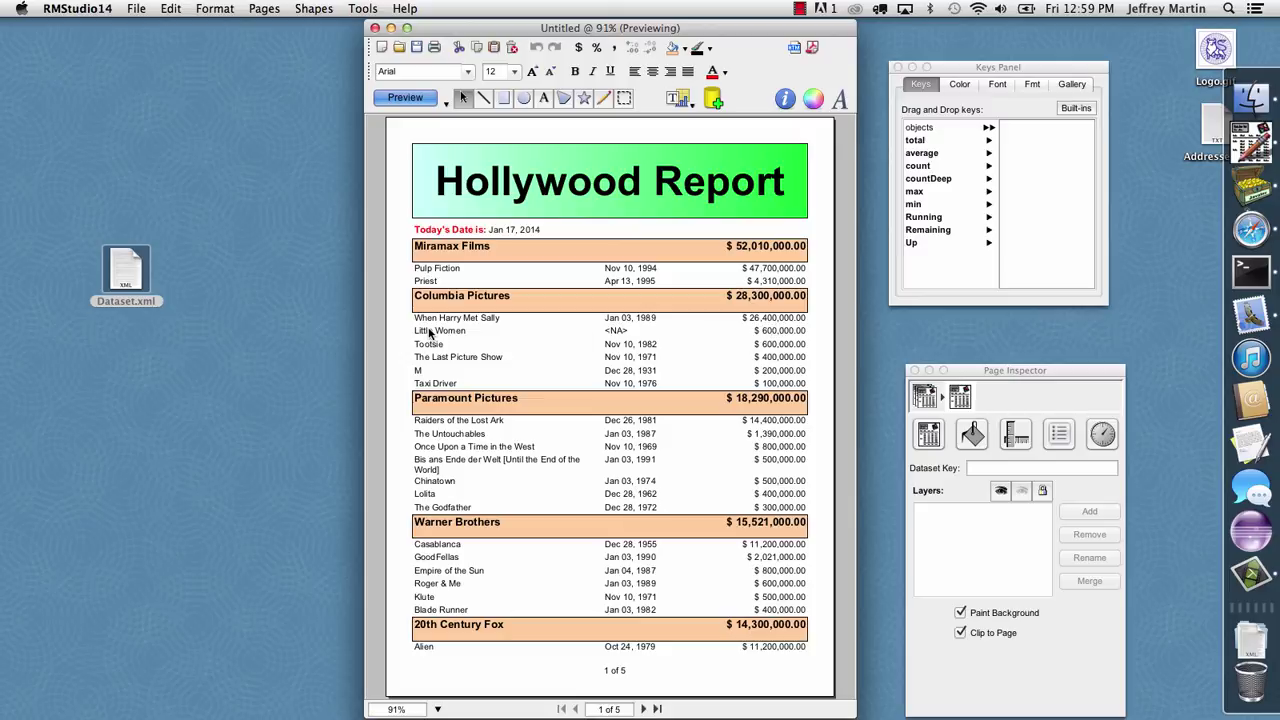
{"action": "left_click", "coordinate": [405, 97]}
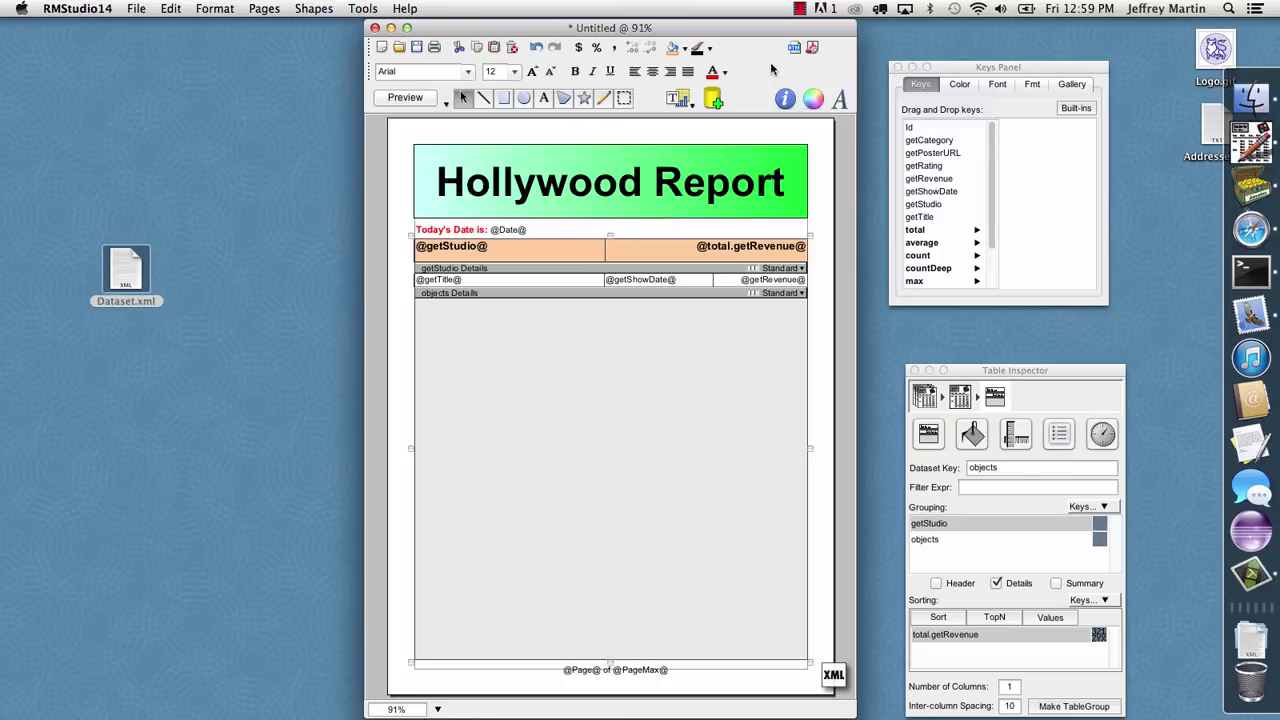
{"action": "left_click", "coordinate": [794, 47]}
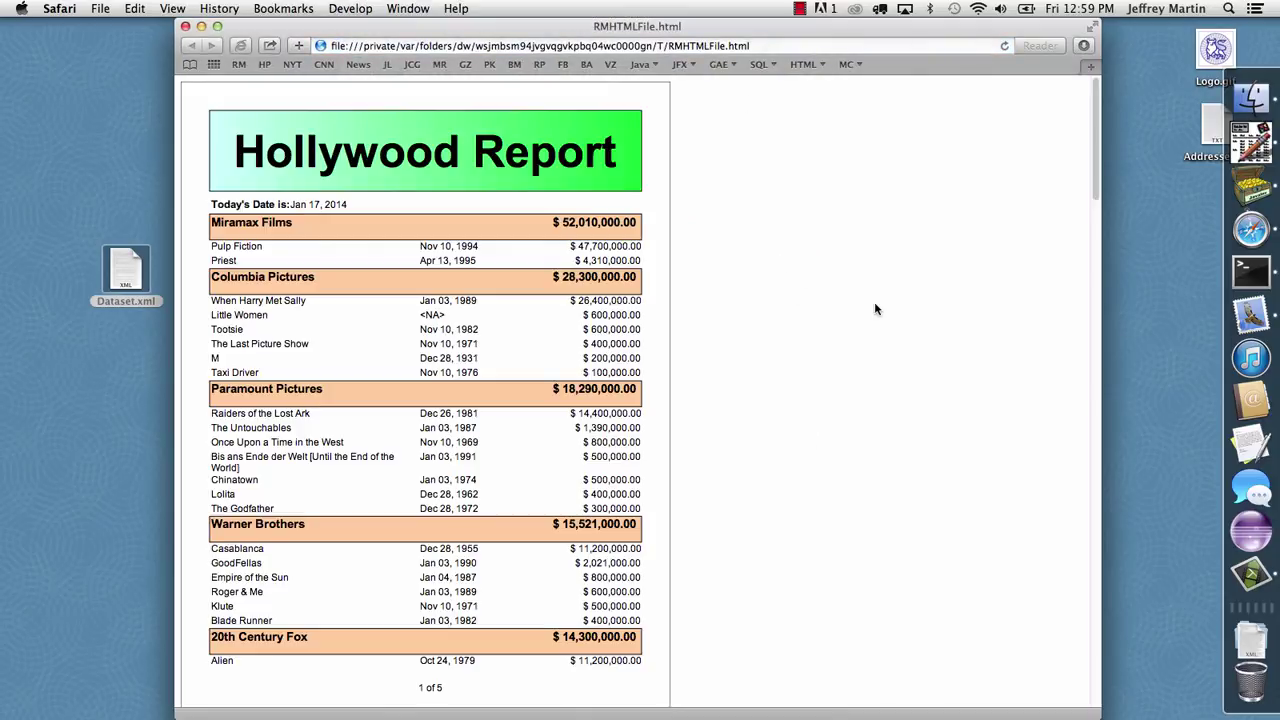
{"action": "left_click_drag", "start_coordinate": [1100, 290], "coordinate": [921, 272]}
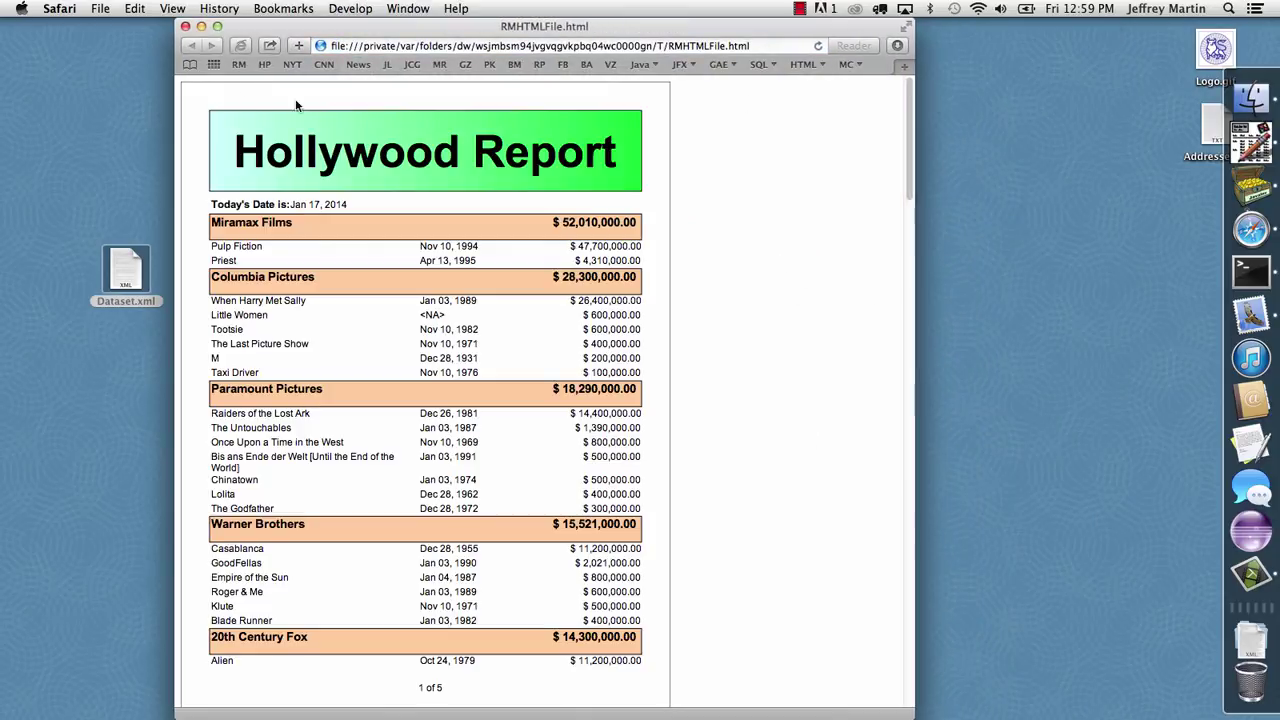
{"action": "left_click", "coordinate": [185, 27]}
{"action": "left_click", "coordinate": [637, 370]}
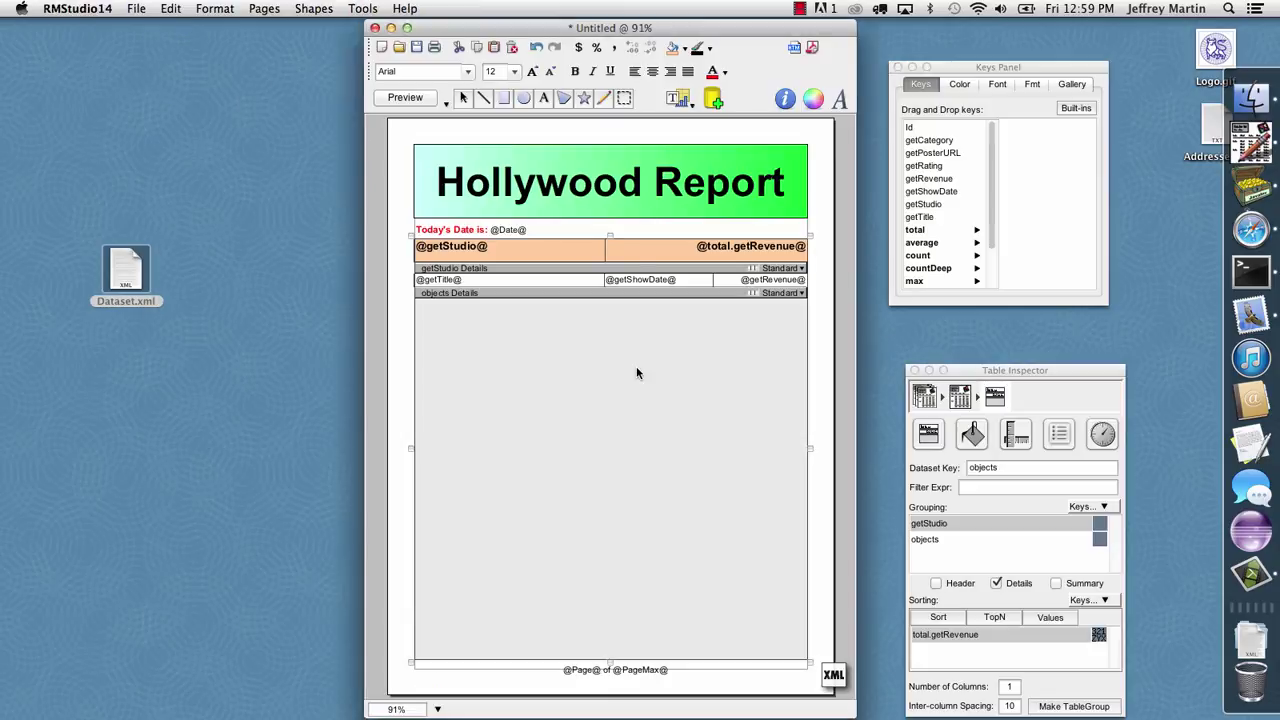